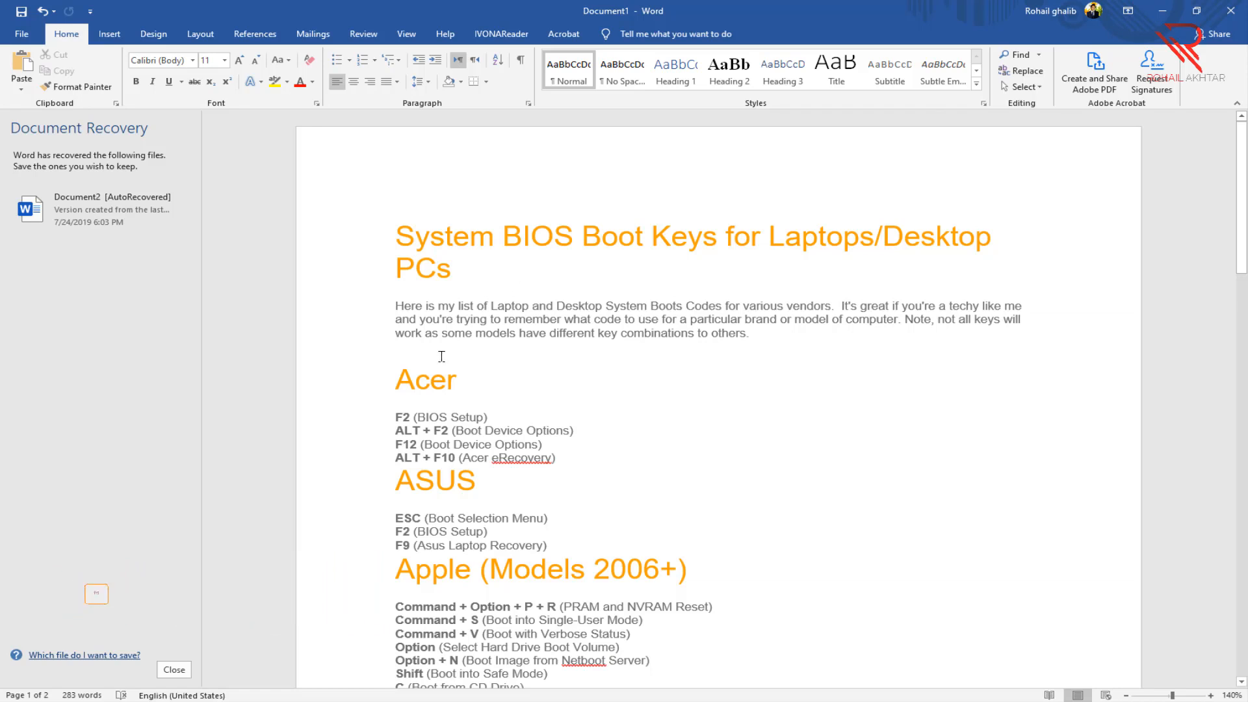
# Read through the document's list of BIOS and boot keys by laptop and desktop brand, and minimise the document window
pyautogui.scroll(-3, 441, 356)
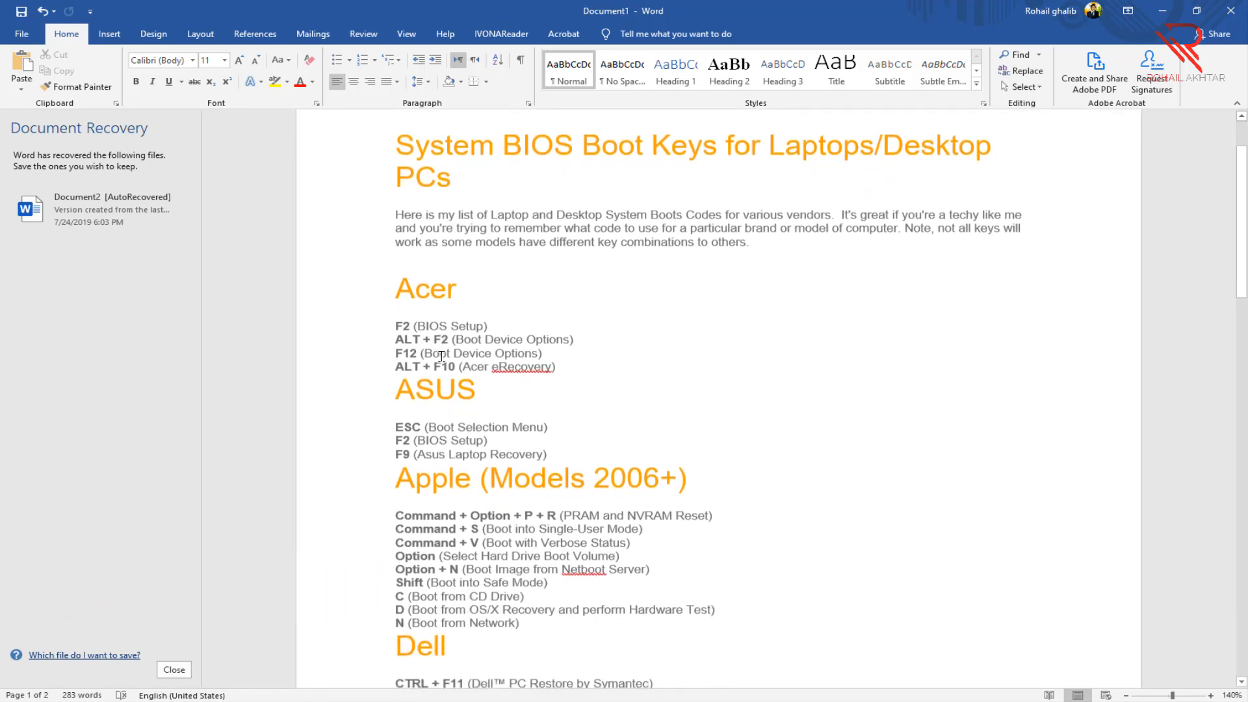
pyautogui.scroll(-4, 528, 360)
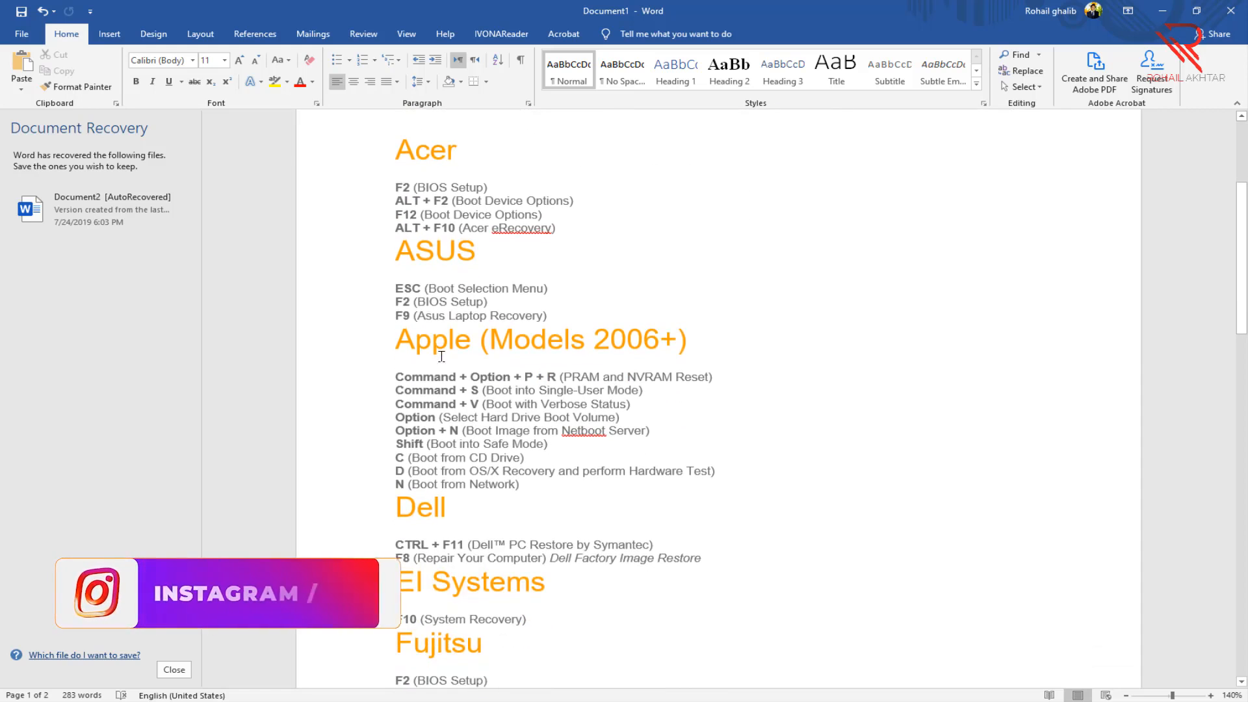
pyautogui.click(1162, 11)
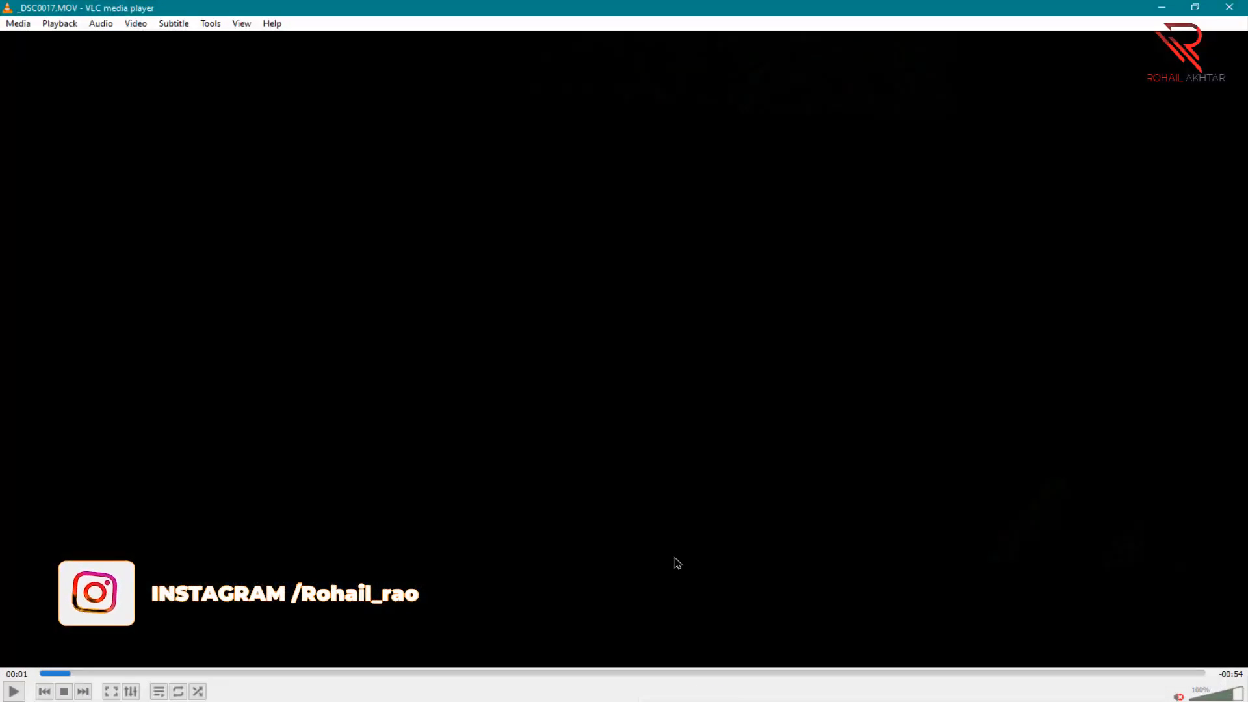
# Watch the _DSC0017.MOV recording full screen in VLC, examining the BIOS SATA Mode options and the boot option menu, and close the player
pyautogui.doubleClick(676, 563)
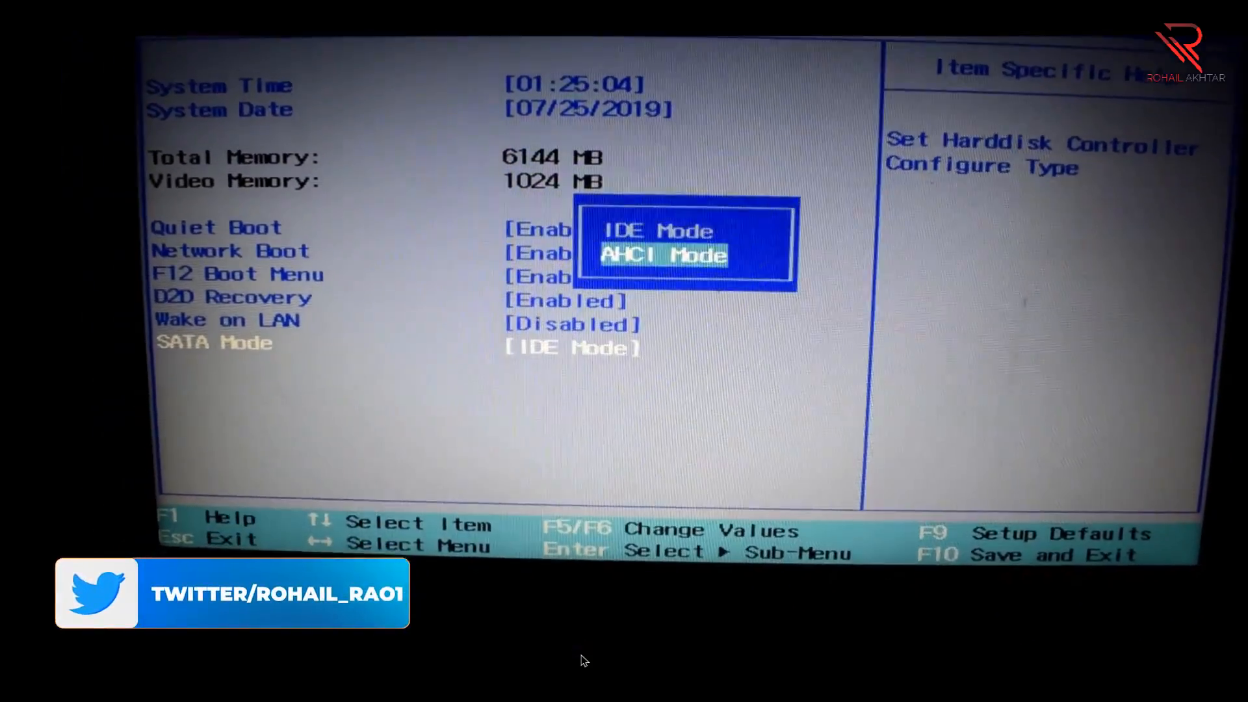
pyautogui.press('space')
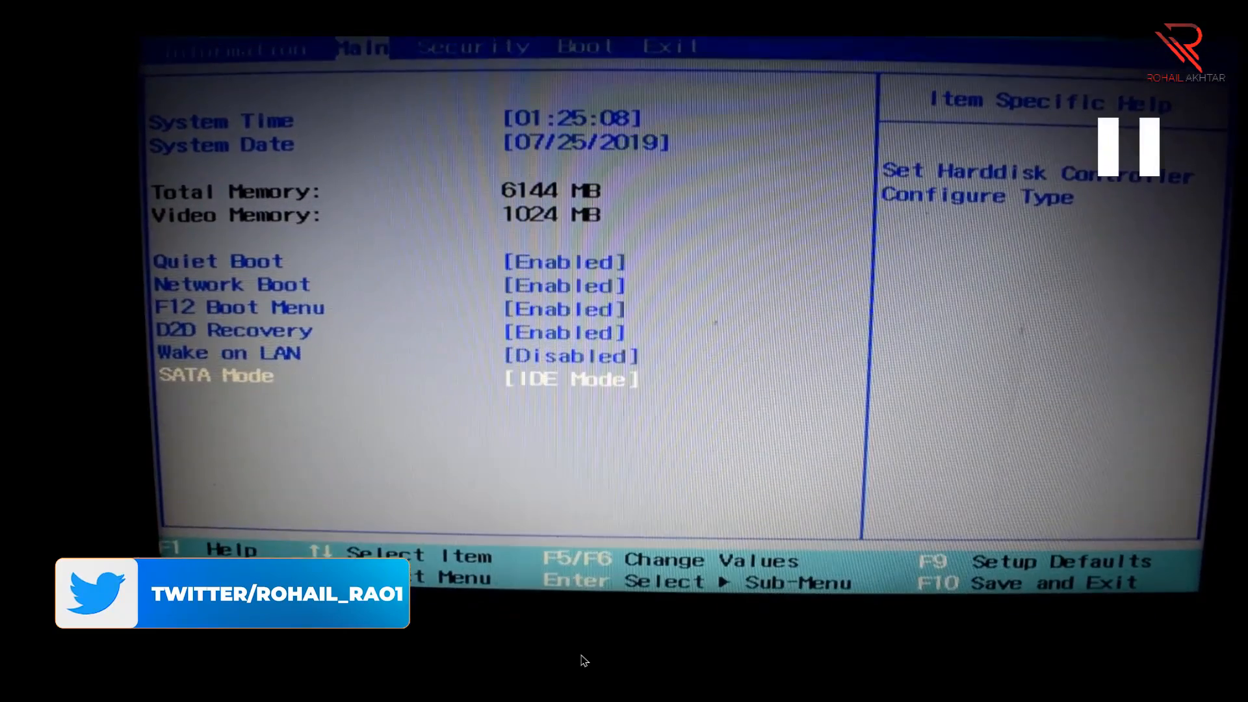
pyautogui.press('space')
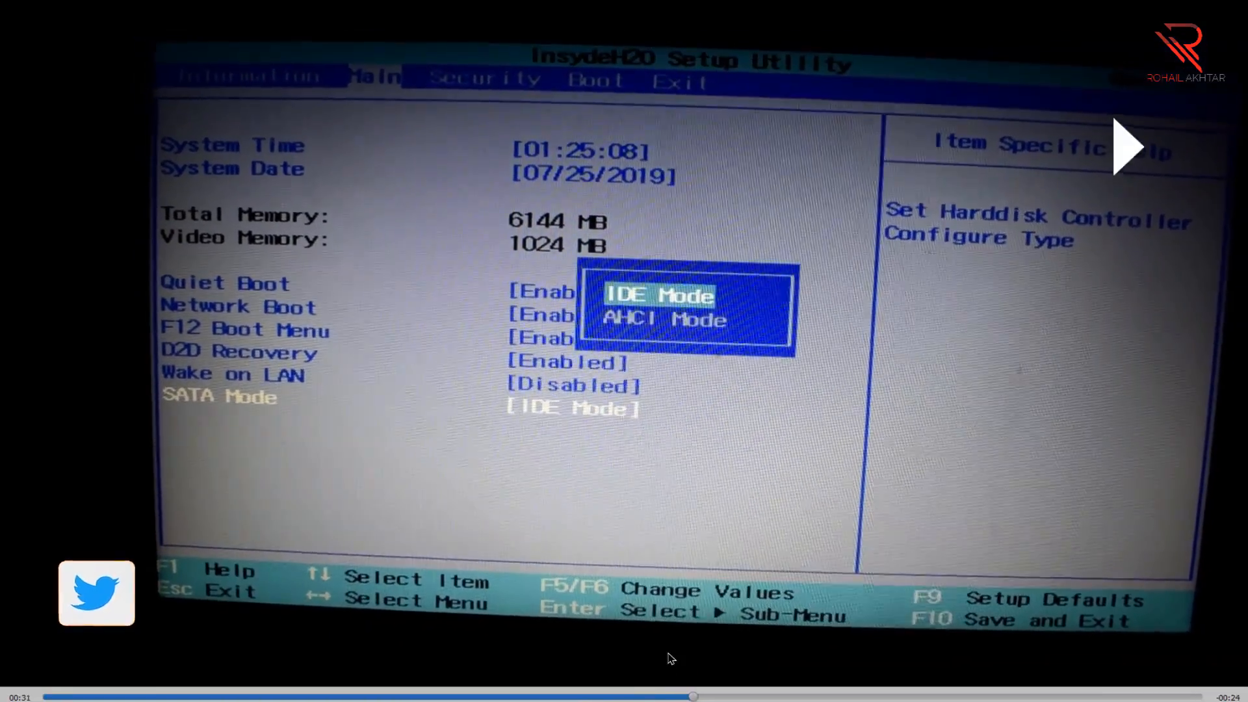
pyautogui.press('space')
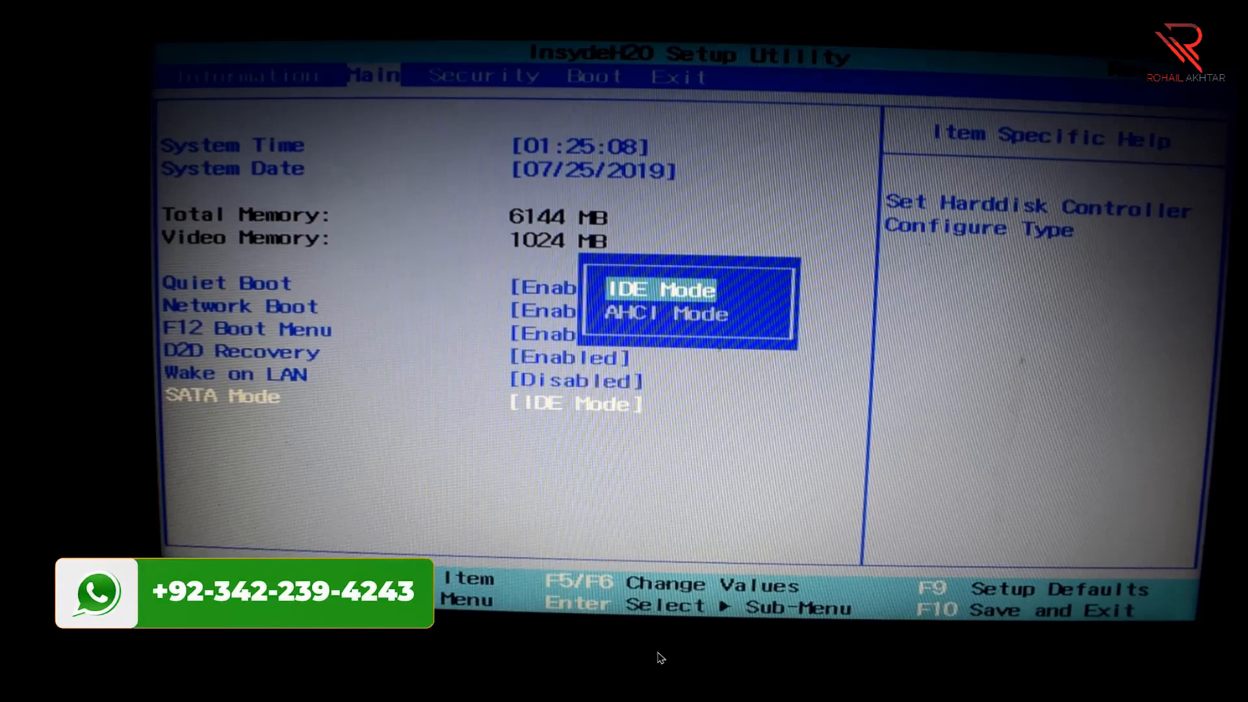
pyautogui.press('space')
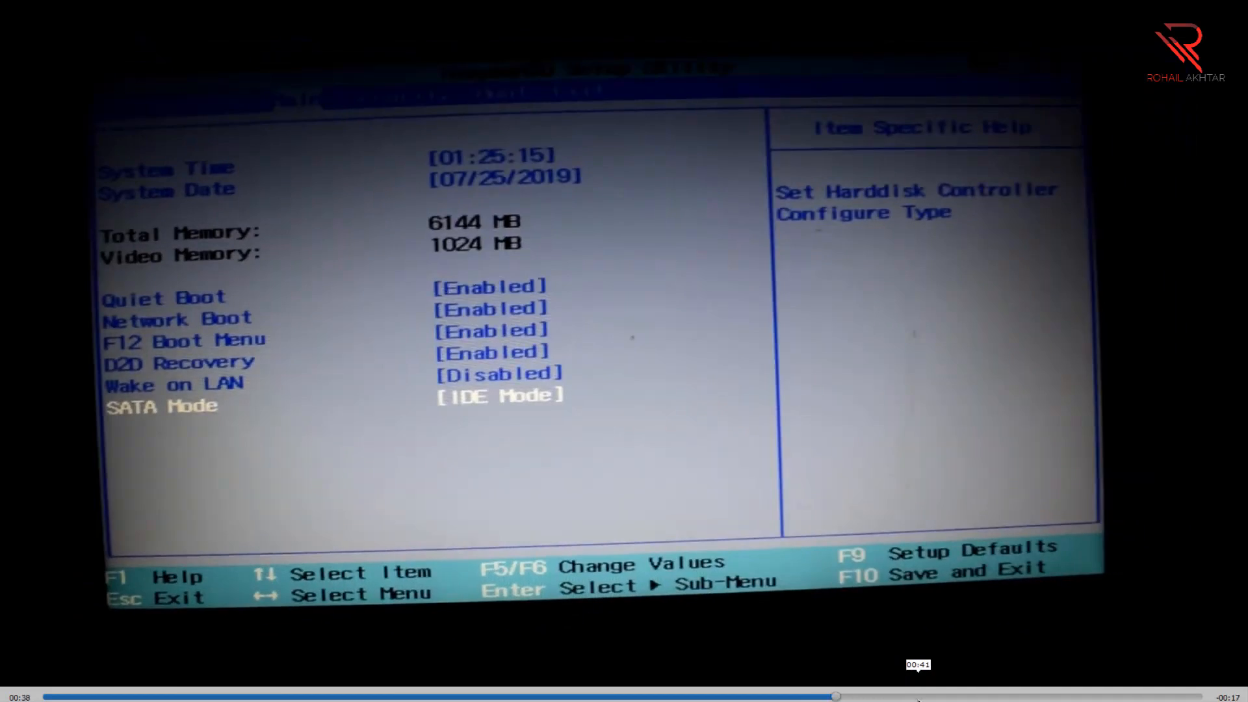
pyautogui.click(918, 697)
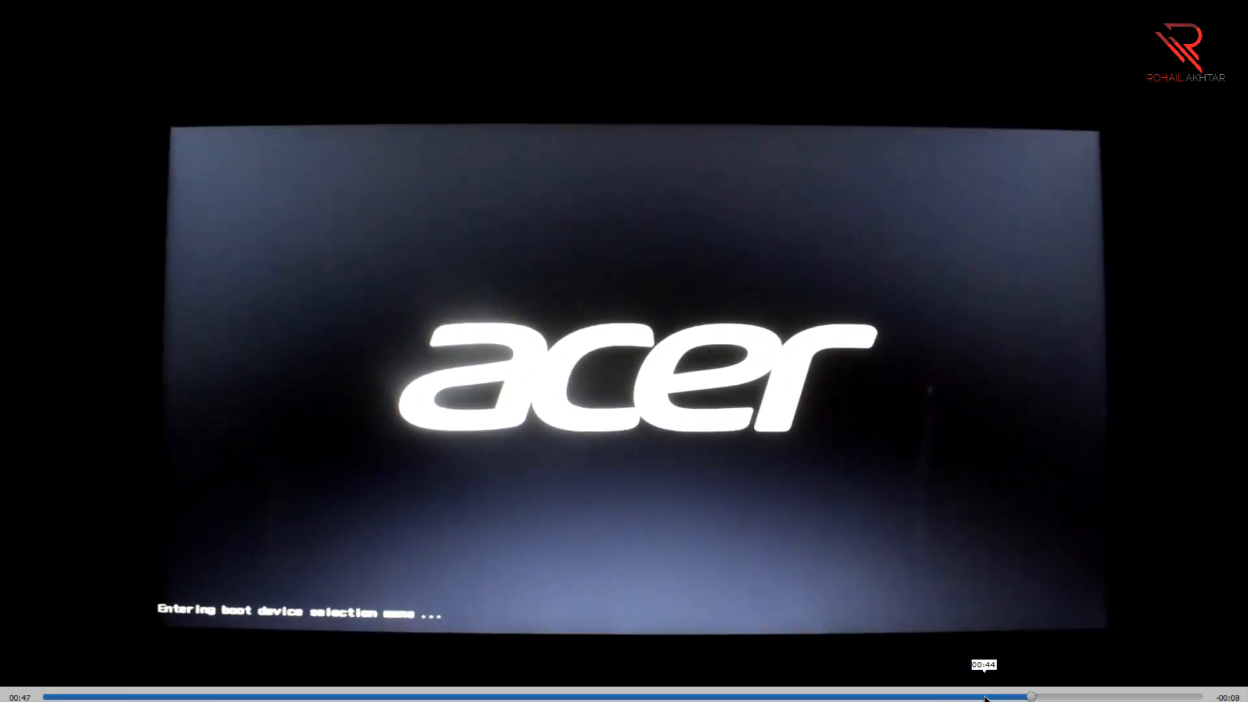
pyautogui.press('space')
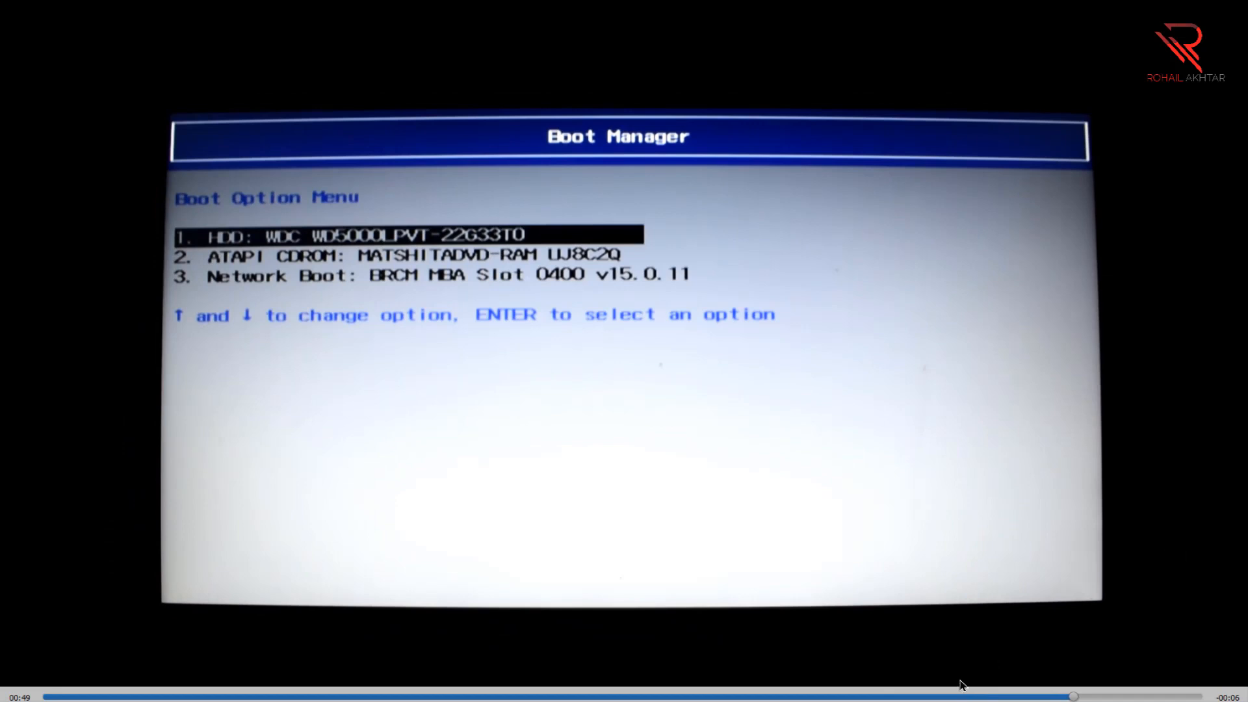
pyautogui.doubleClick(963, 686)
pyautogui.doubleClick(839, 287)
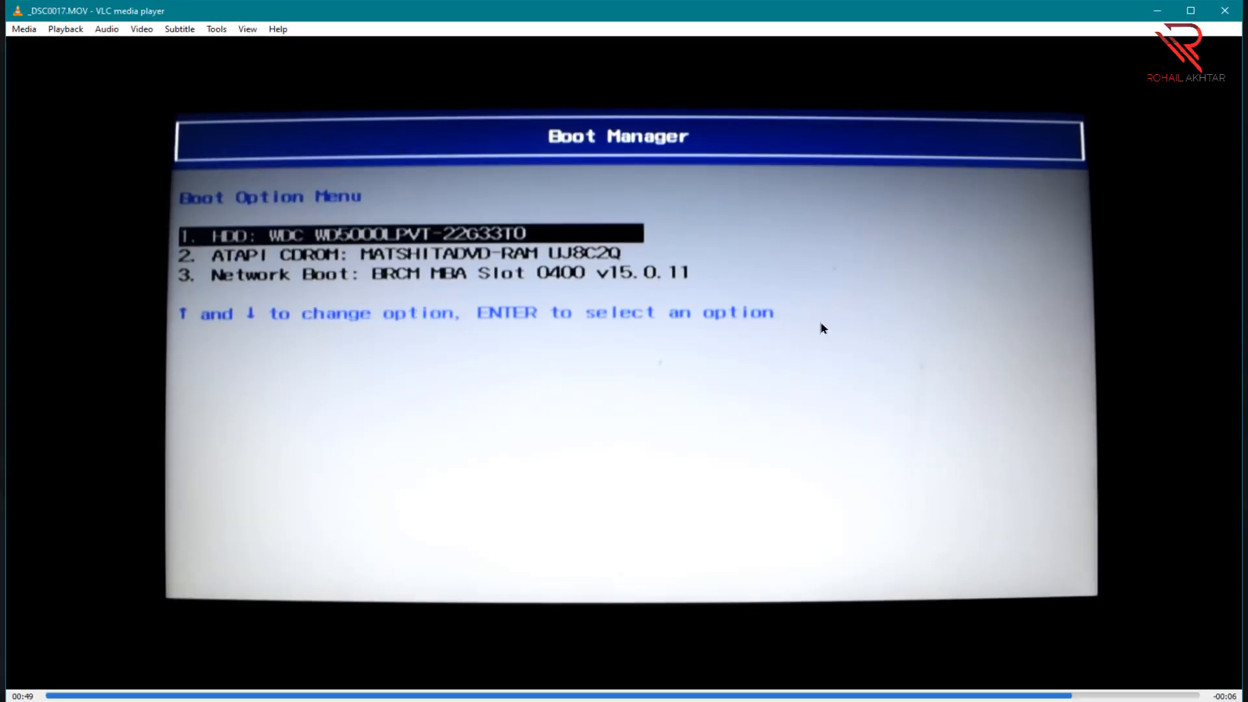
pyautogui.click(1227, 13)
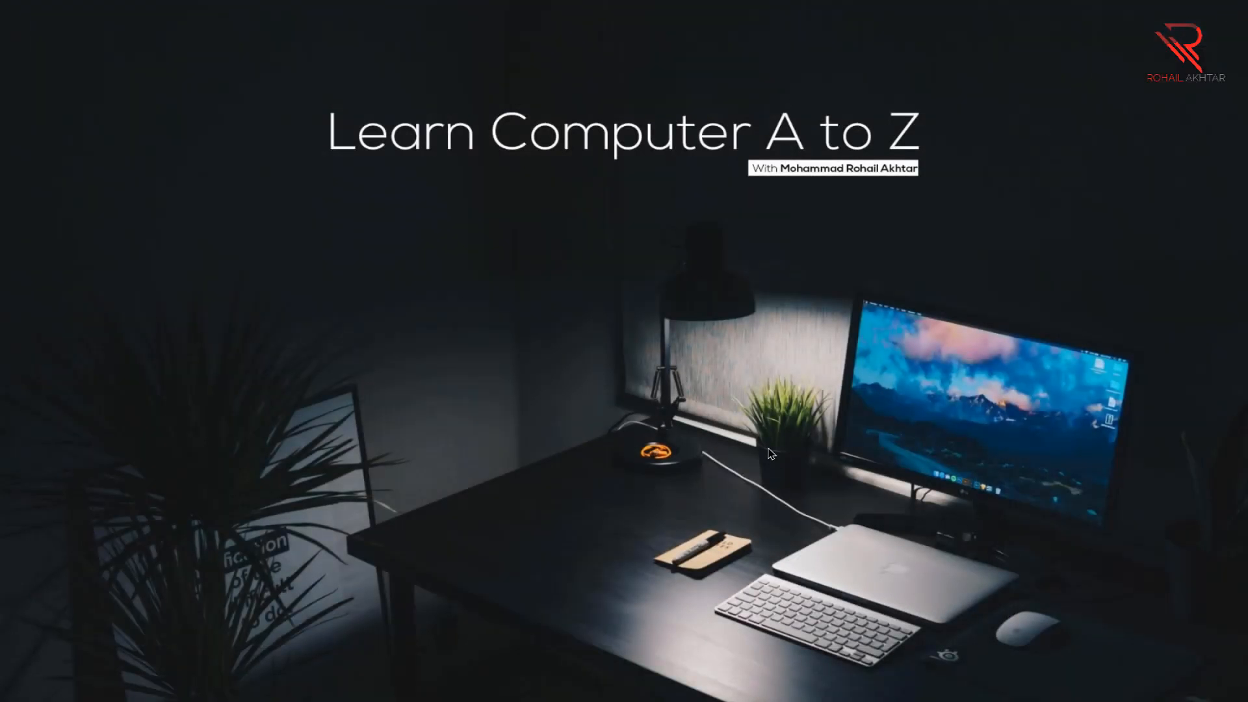
# Switch to the running Windows xp virtual machine in VirtualBox, dismiss its two notification messages and enlarge its display
pyautogui.hotkey('alt', 'Tab')
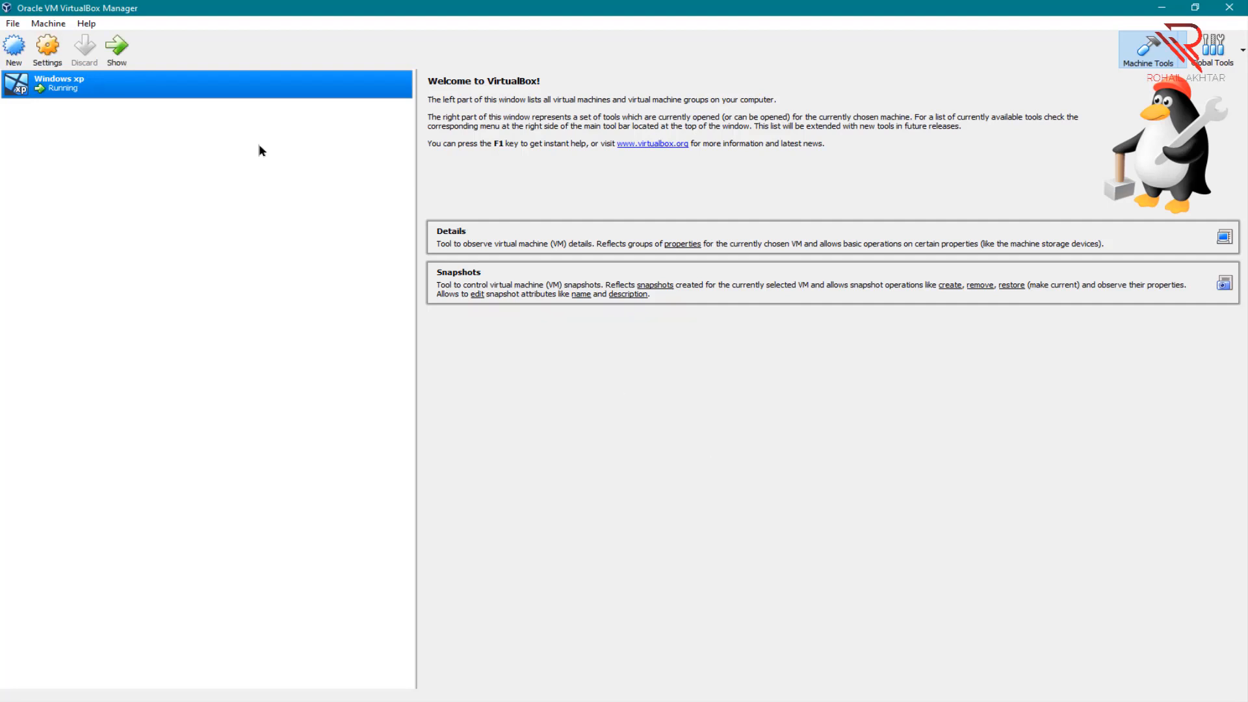
pyautogui.moveTo(712, 693)
pyautogui.click(752, 656)
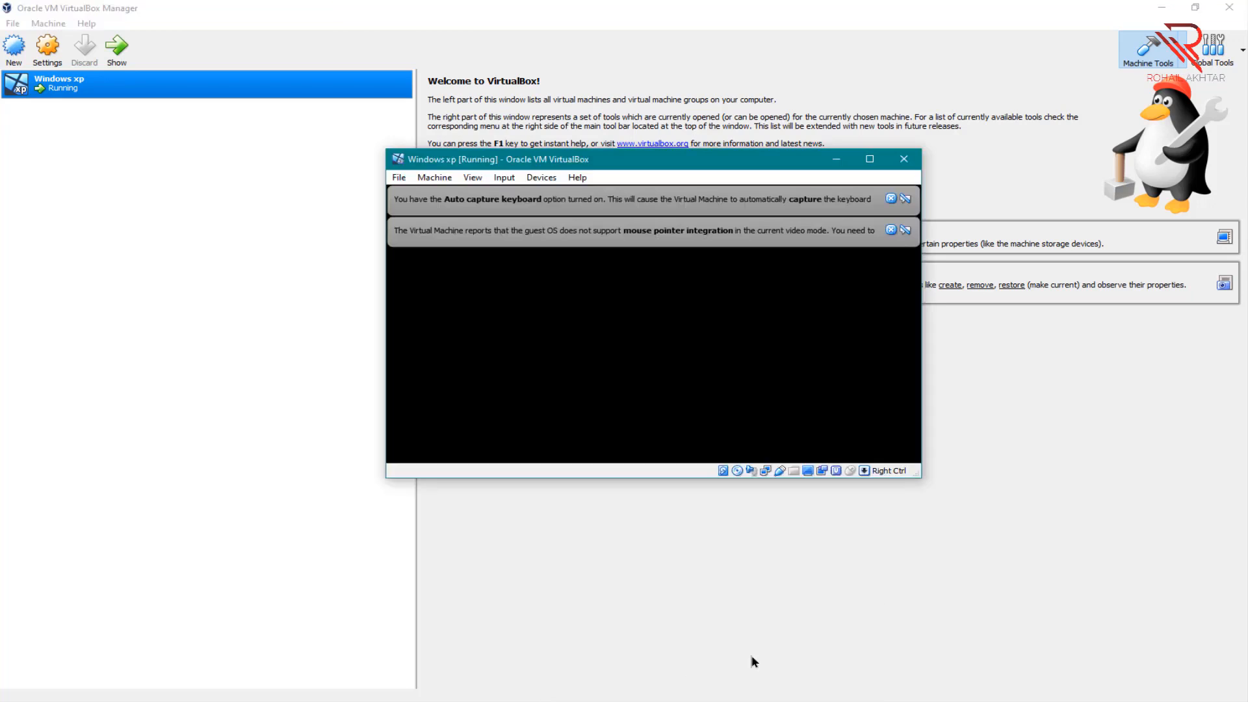
pyautogui.click(890, 230)
pyautogui.click(890, 199)
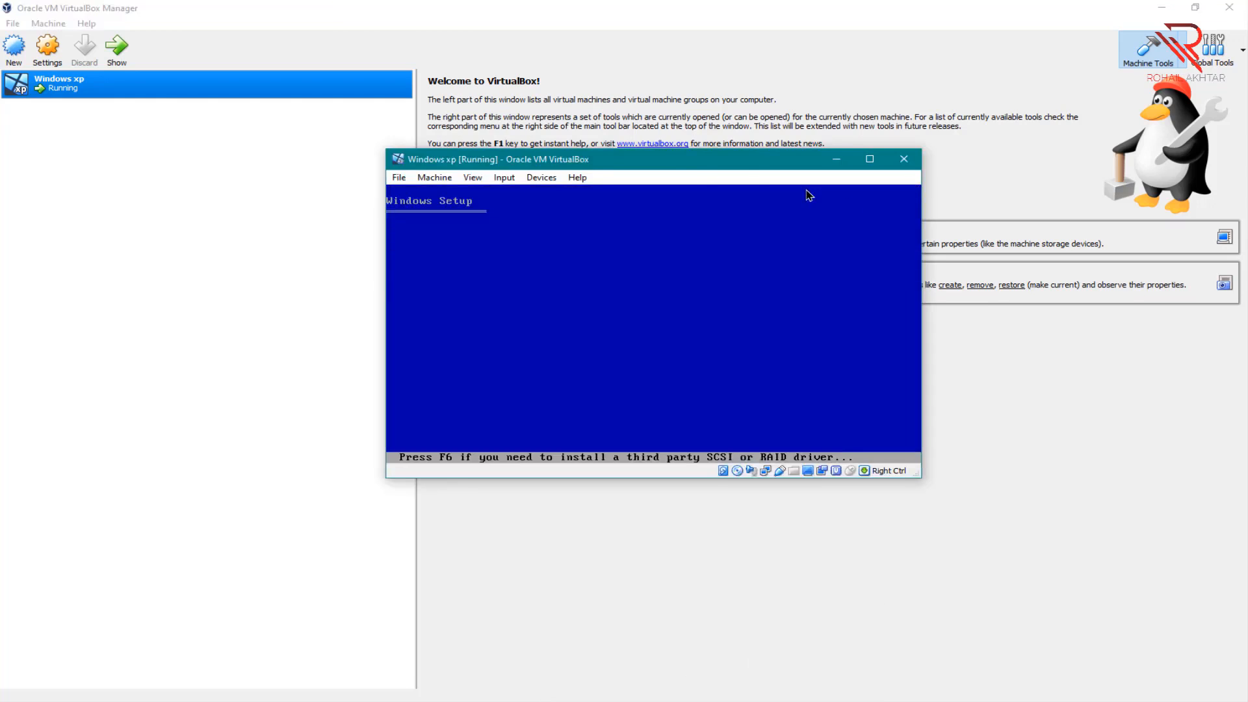
pyautogui.doubleClick(696, 161)
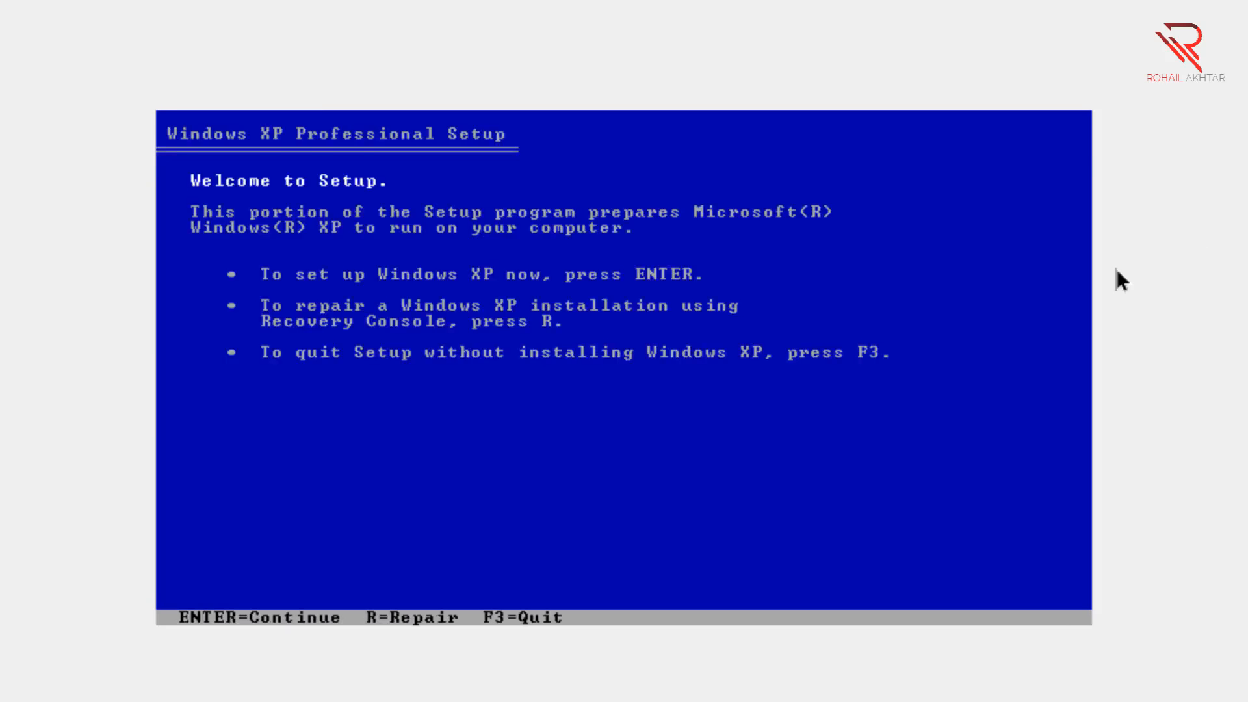
# Start the Windows XP Professional setup and accept the licensing agreement
pyautogui.press('Return')
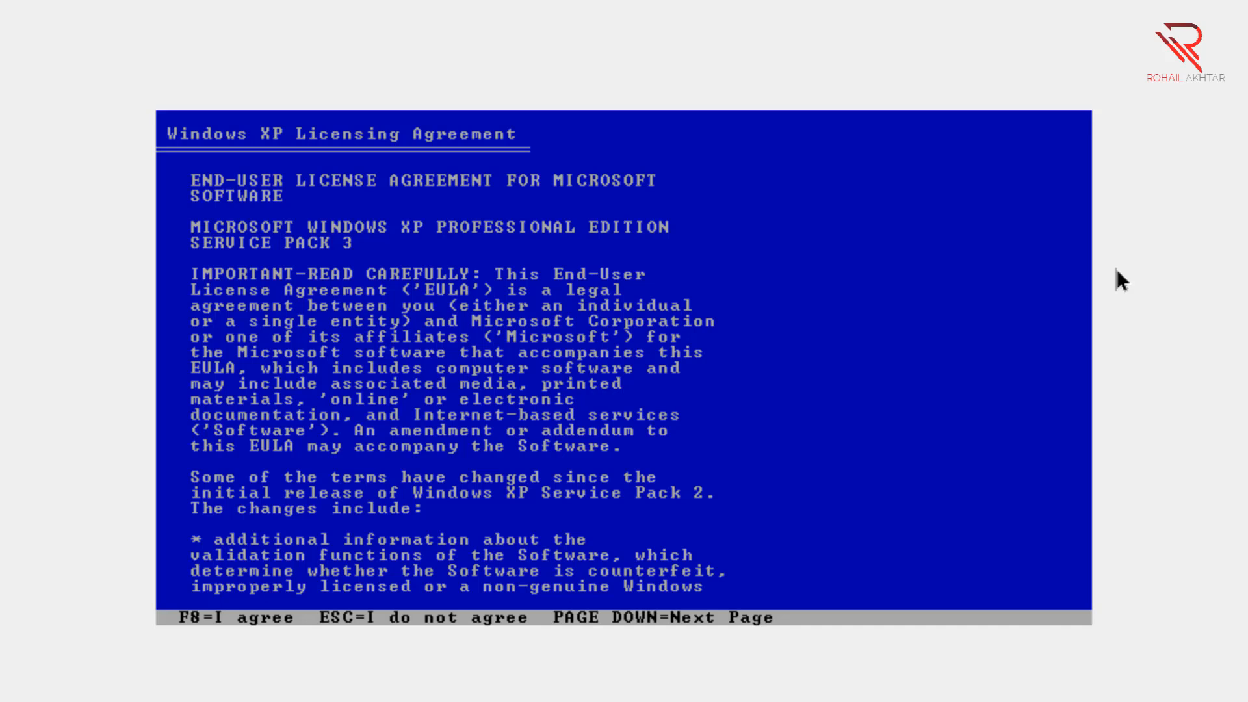
pyautogui.press('F8')
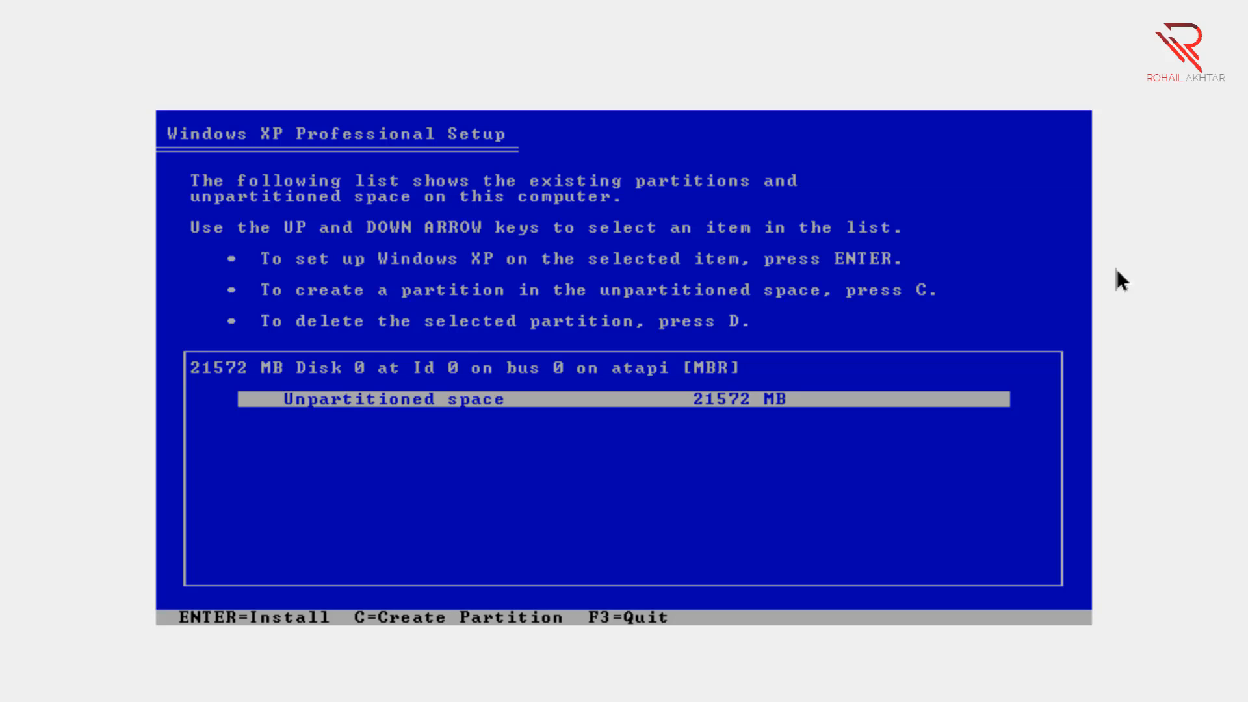
# Create a partition of 5000 MB in the disk's unpartitioned space
pyautogui.press('c')
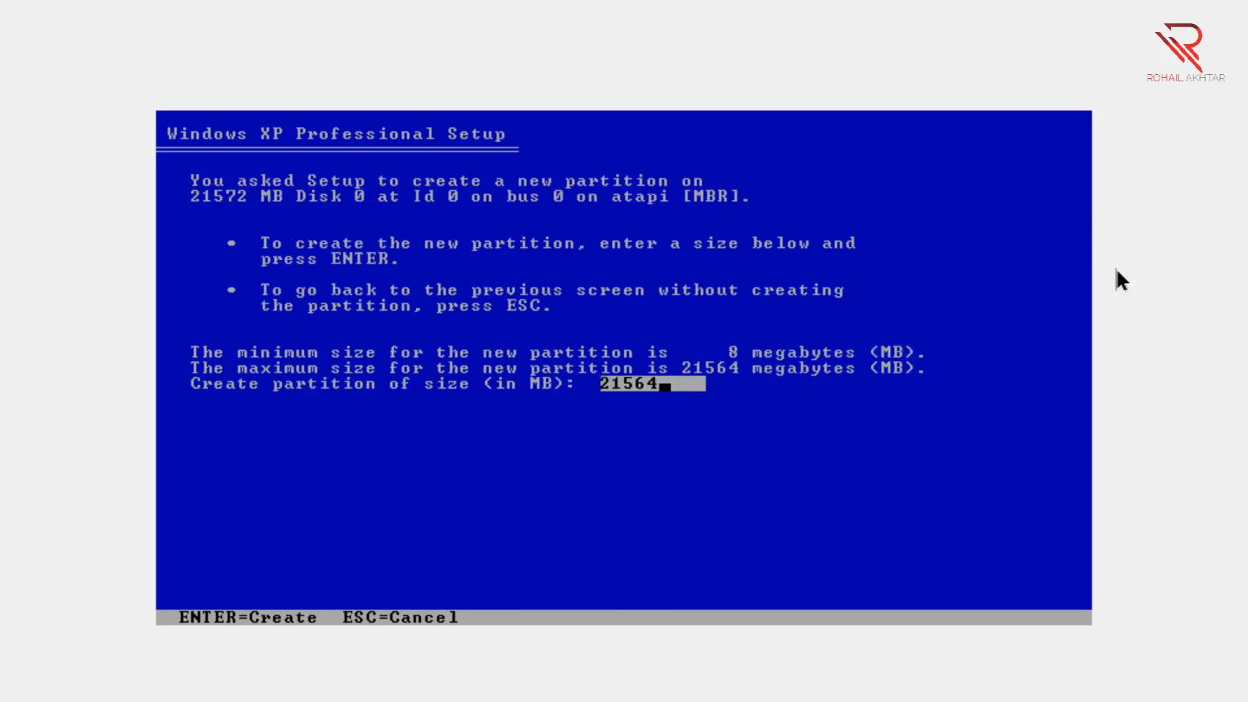
pyautogui.press('BackSpace')
pyautogui.press('BackSpace')
pyautogui.press('BackSpace')
pyautogui.press('BackSpace')
pyautogui.press('BackSpace')
pyautogui.write('5000')
pyautogui.press('Return')
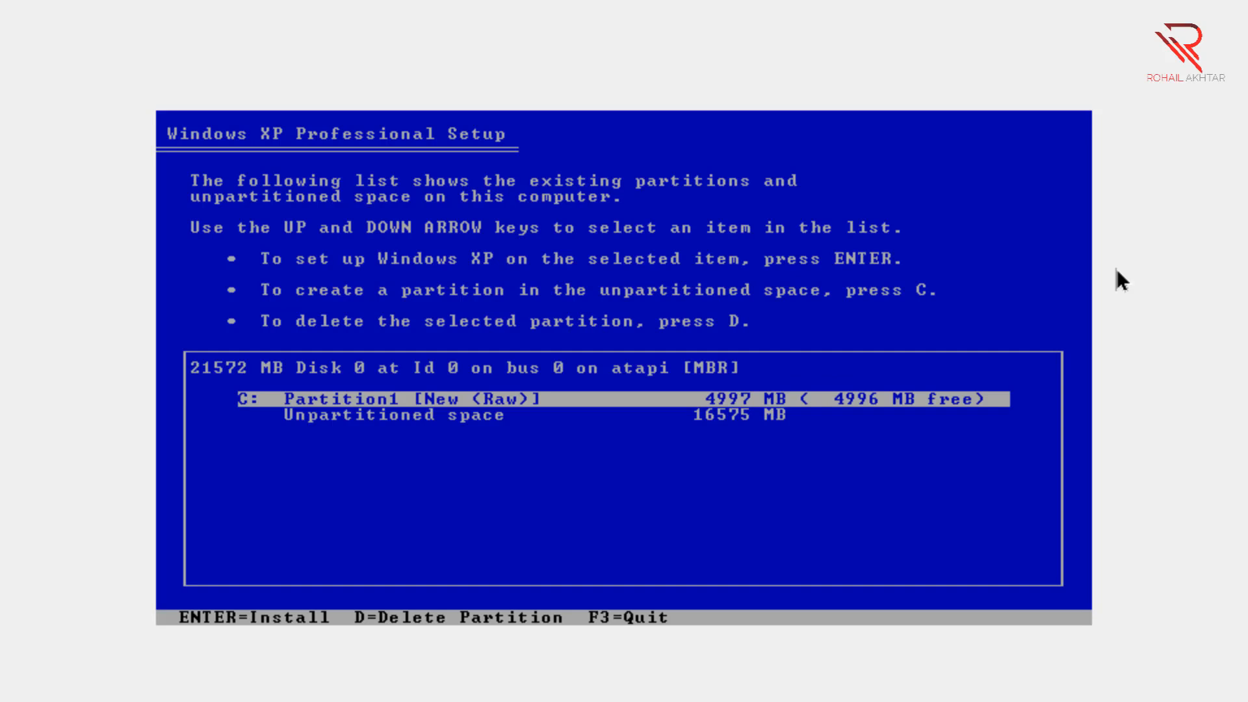
# Create a second partition at the maximum size of 16567 MB from the remaining unpartitioned space
pyautogui.press('Down')
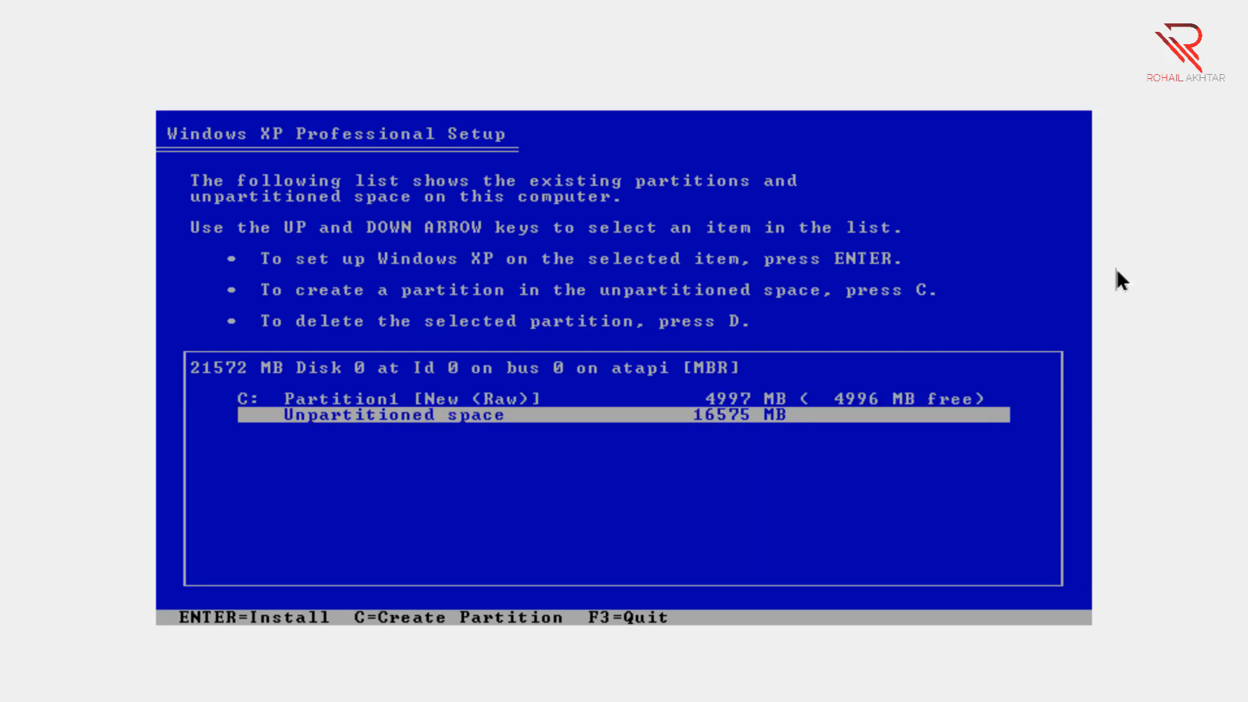
pyautogui.press('Up')
pyautogui.press('Return')
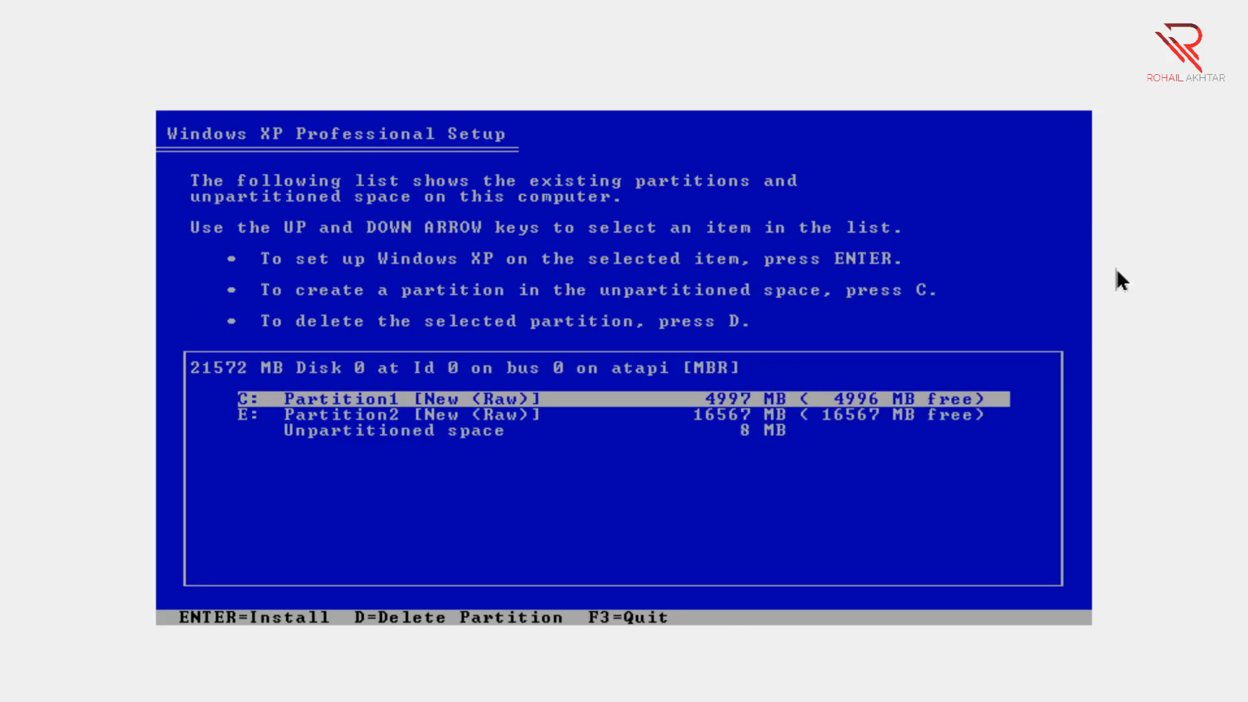
pyautogui.press('Down')
pyautogui.press('Down')
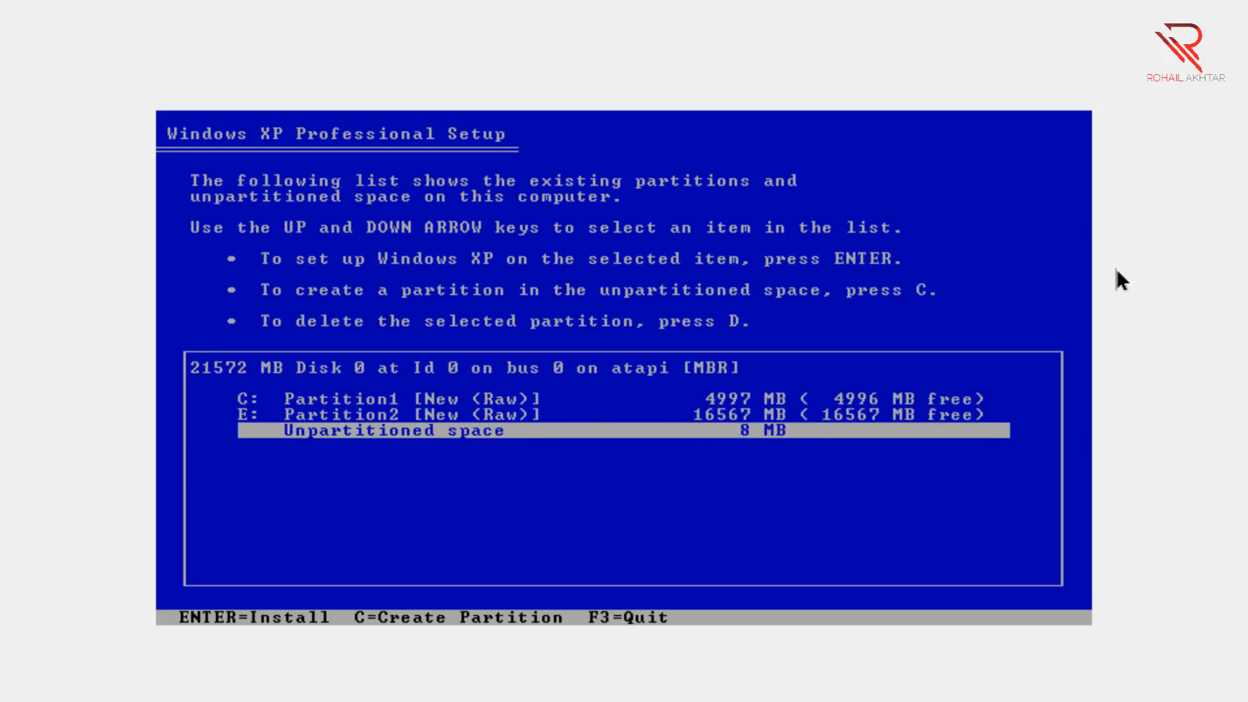
pyautogui.press('Up')
pyautogui.press('Up')
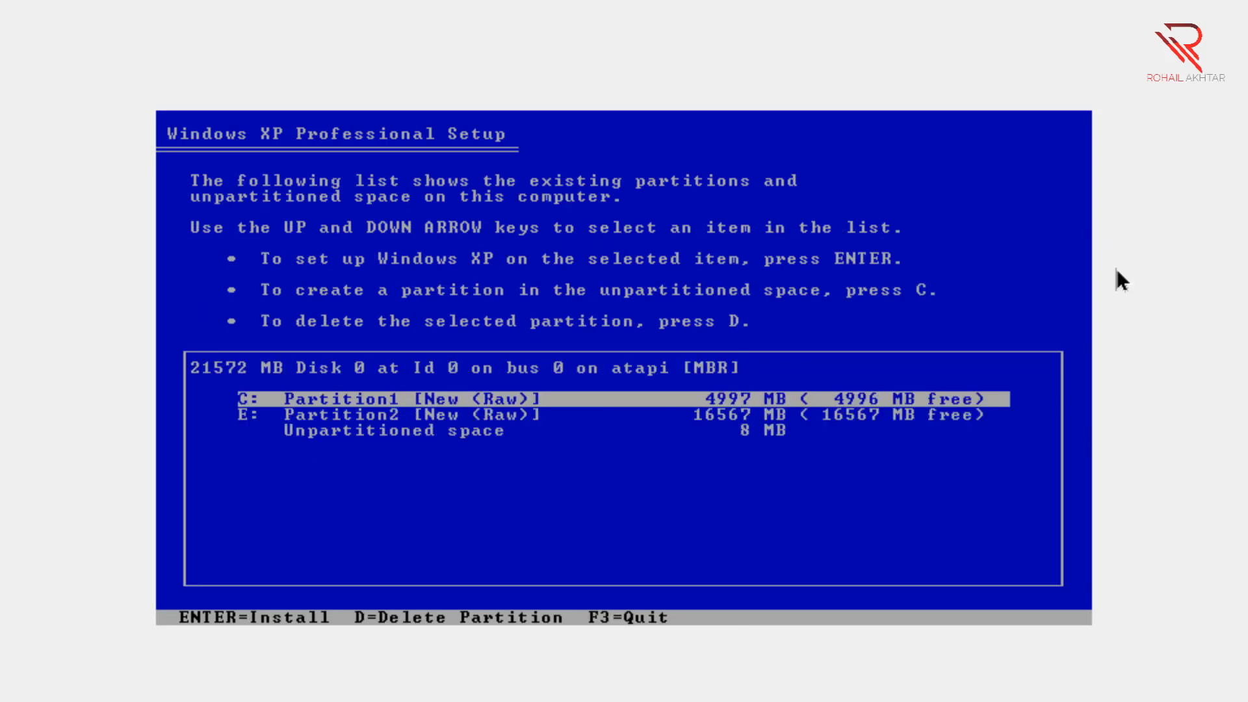
# Delete the second partition (E:) from the disk and confirm the deletion
pyautogui.press('Down')
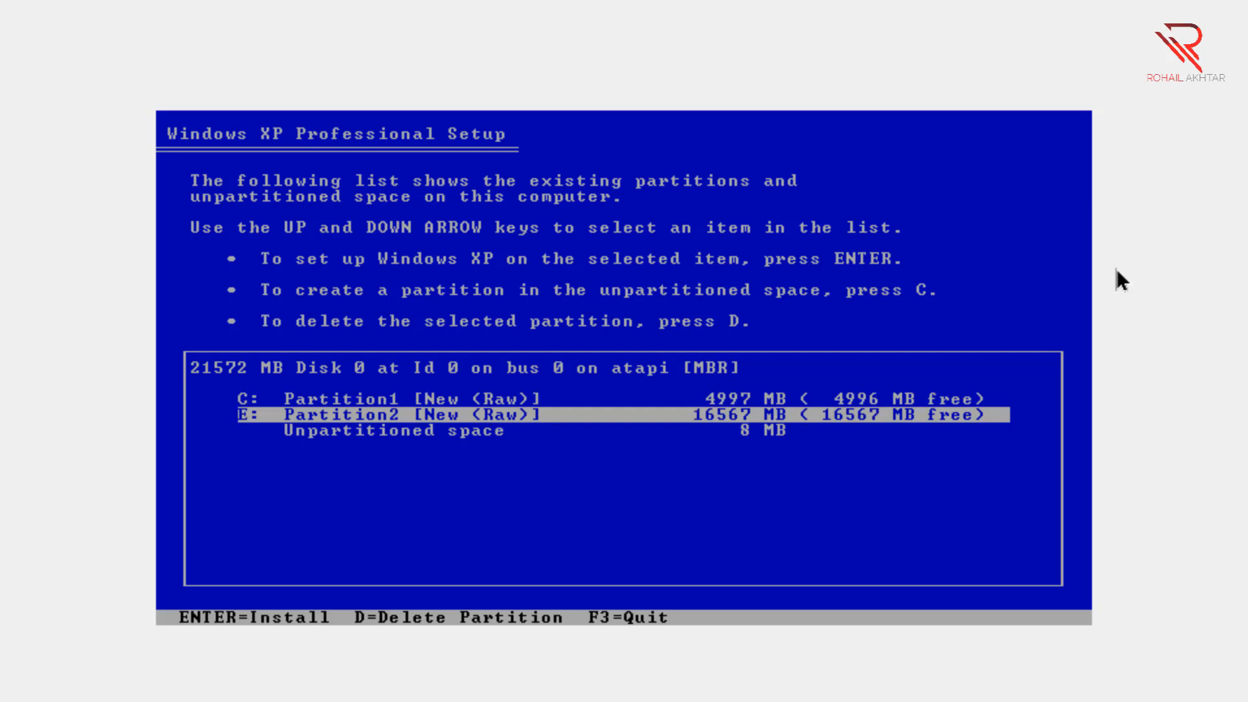
pyautogui.press('d')
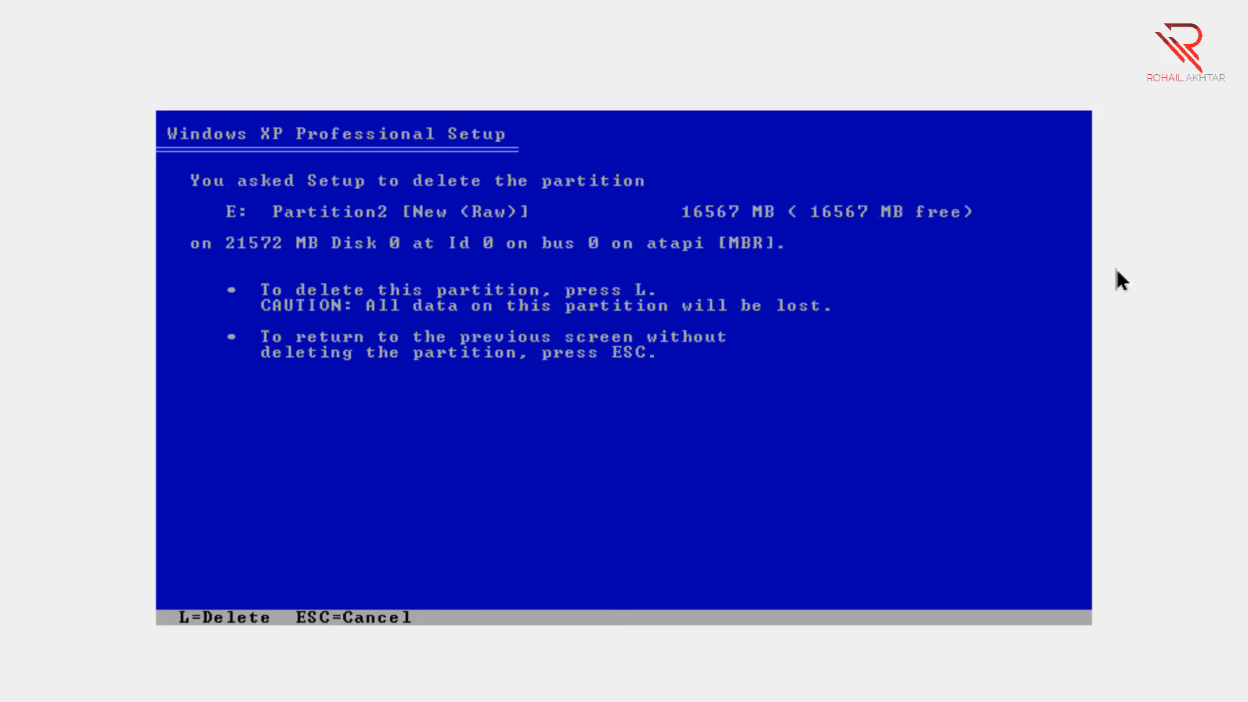
pyautogui.press('l')
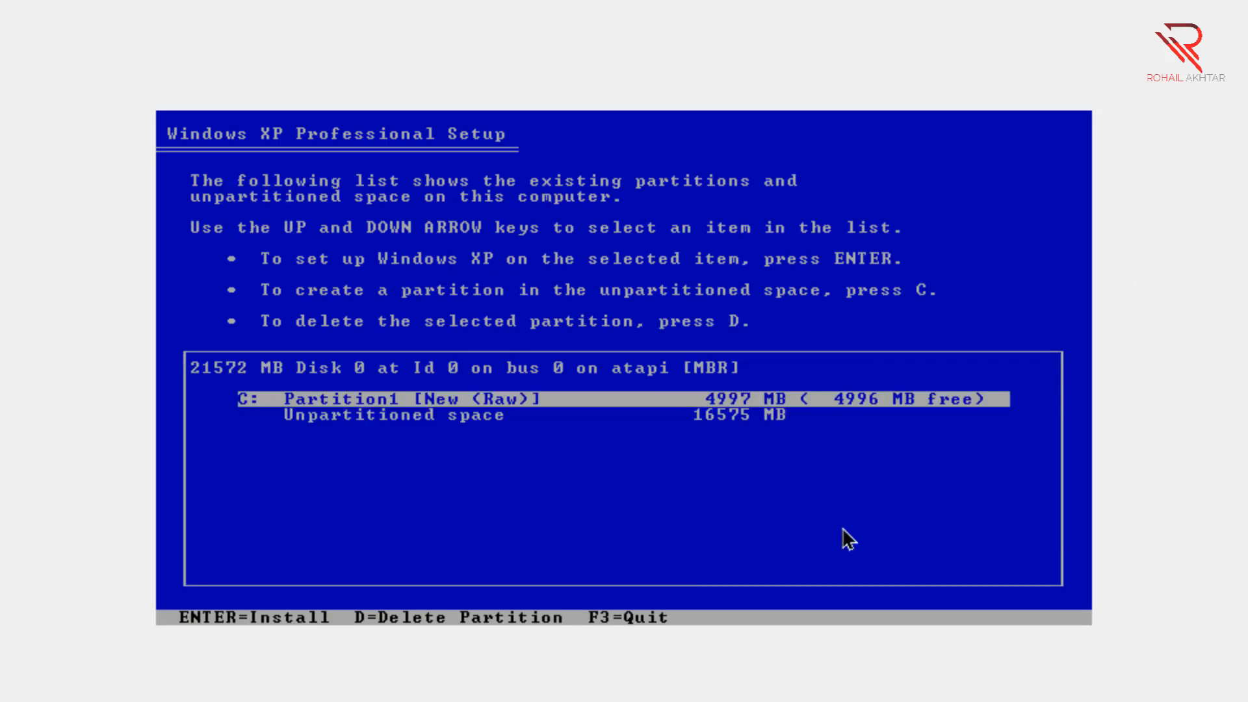
# Create a second partition of 10000 MB in the unpartitioned space below partition C:
pyautogui.press('Down')
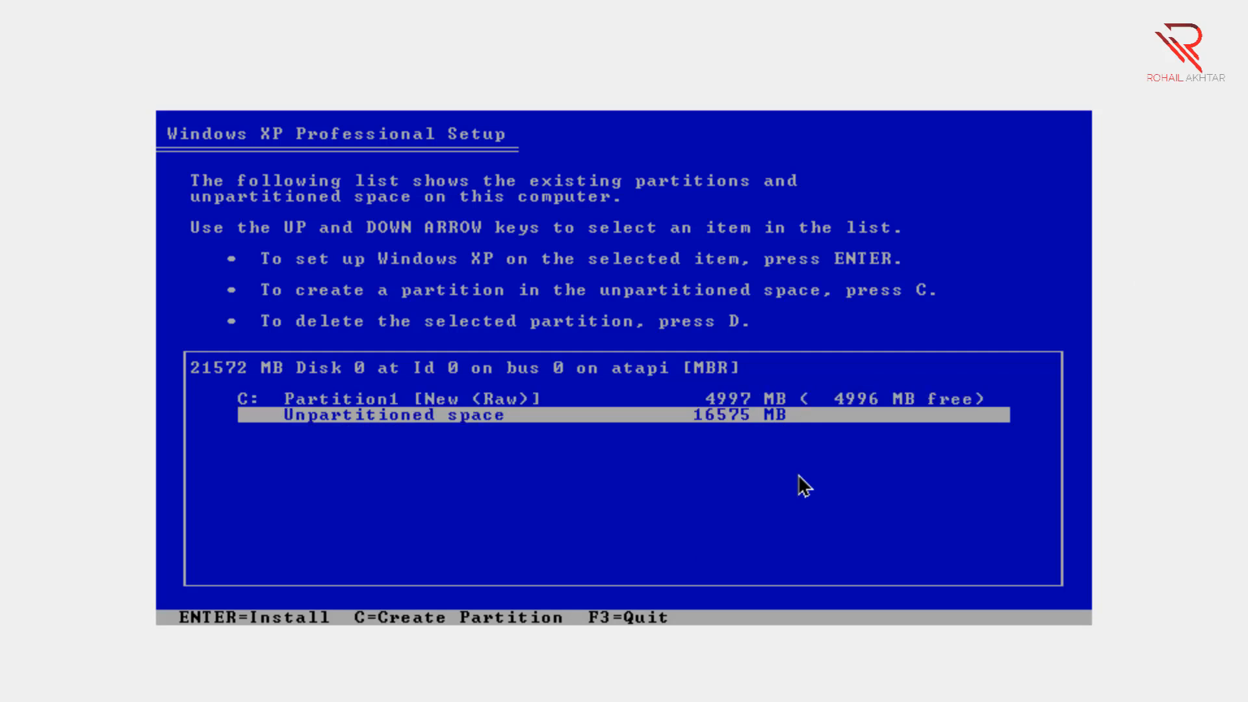
pyautogui.press('c')
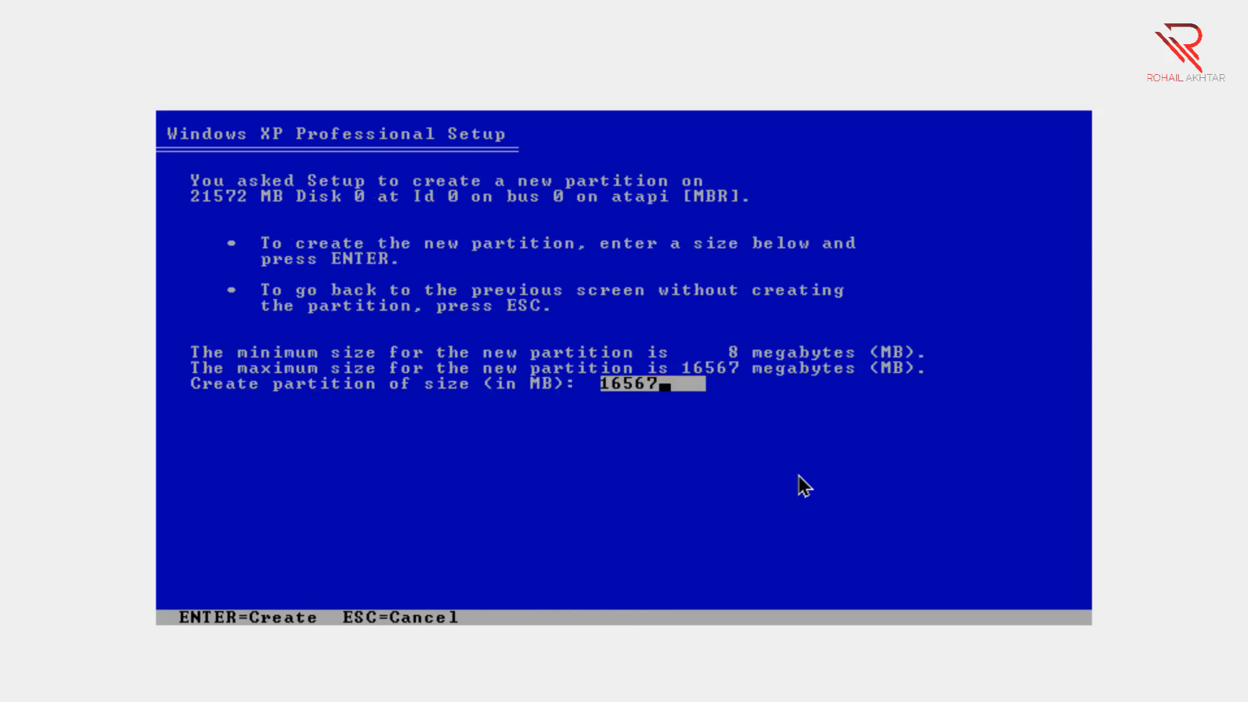
pyautogui.press('BackSpace')
pyautogui.press('BackSpace')
pyautogui.press('BackSpace')
pyautogui.press('BackSpace')
pyautogui.press('BackSpace')
pyautogui.write('10000')
pyautogui.press('Return')
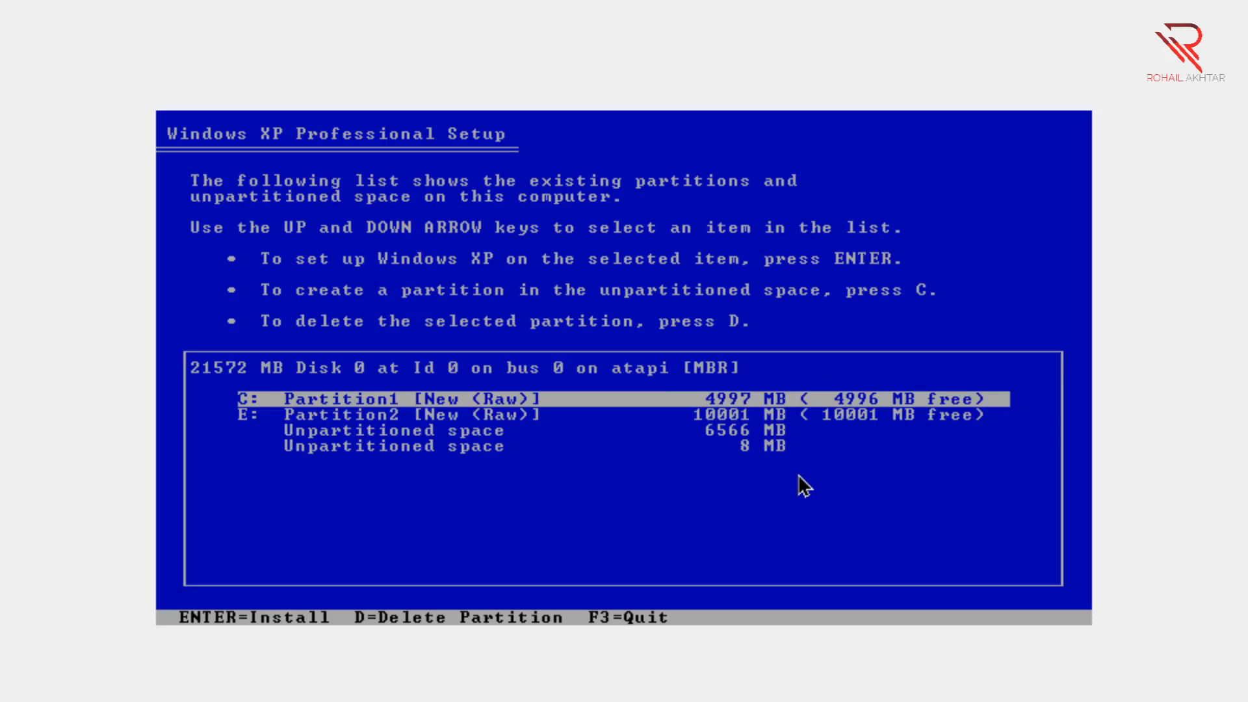
# Create a third partition at the full offered size from the 6566 MB block of unpartitioned space
pyautogui.press('Down')
pyautogui.press('Down')
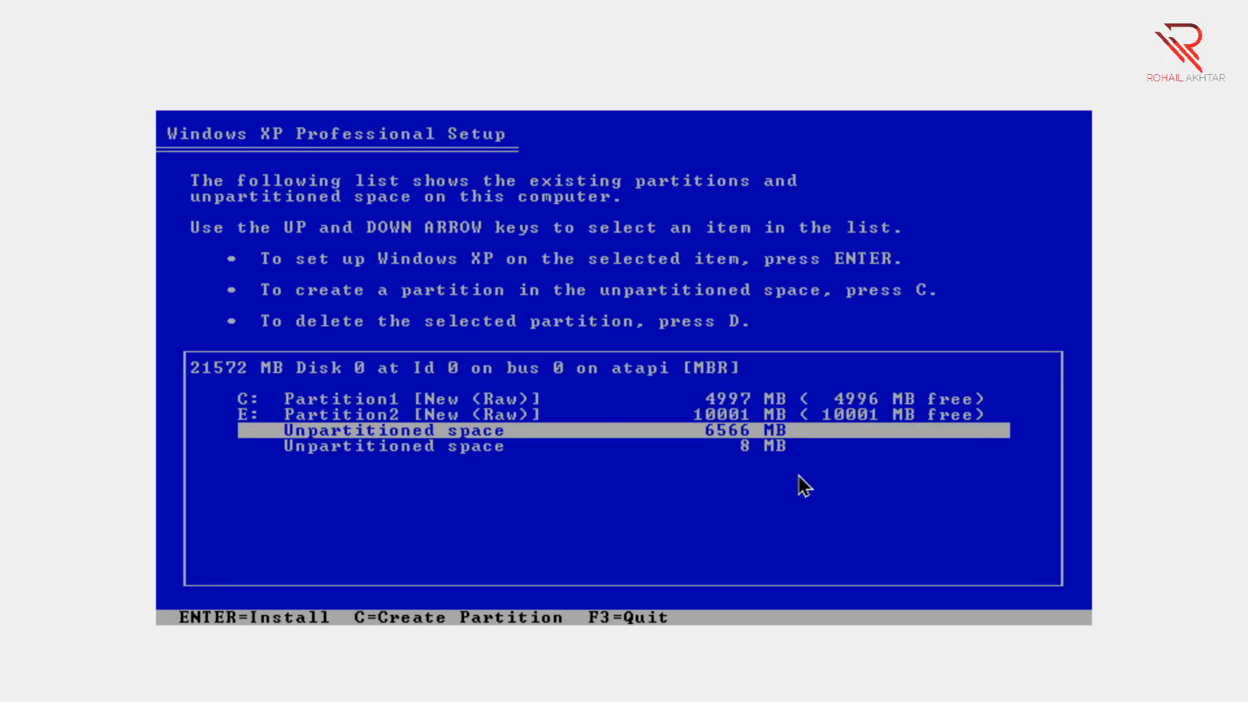
pyautogui.press('c')
pyautogui.press('Return')
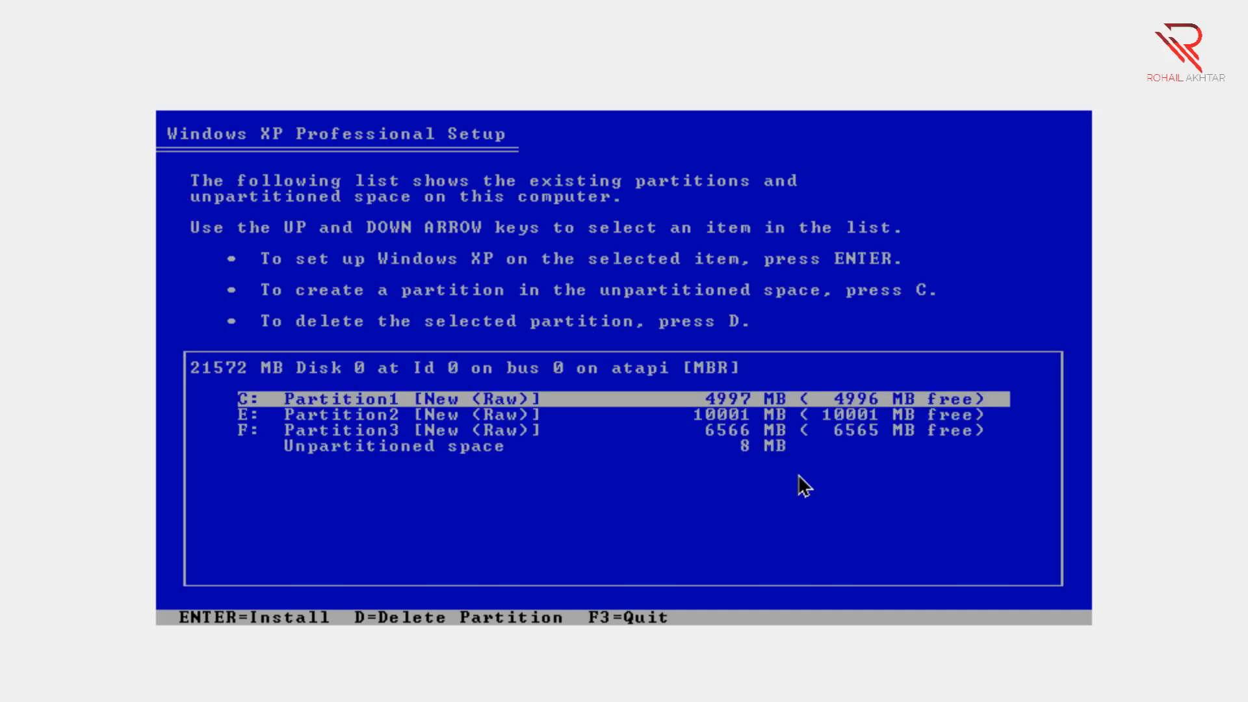
pyautogui.press('Down')
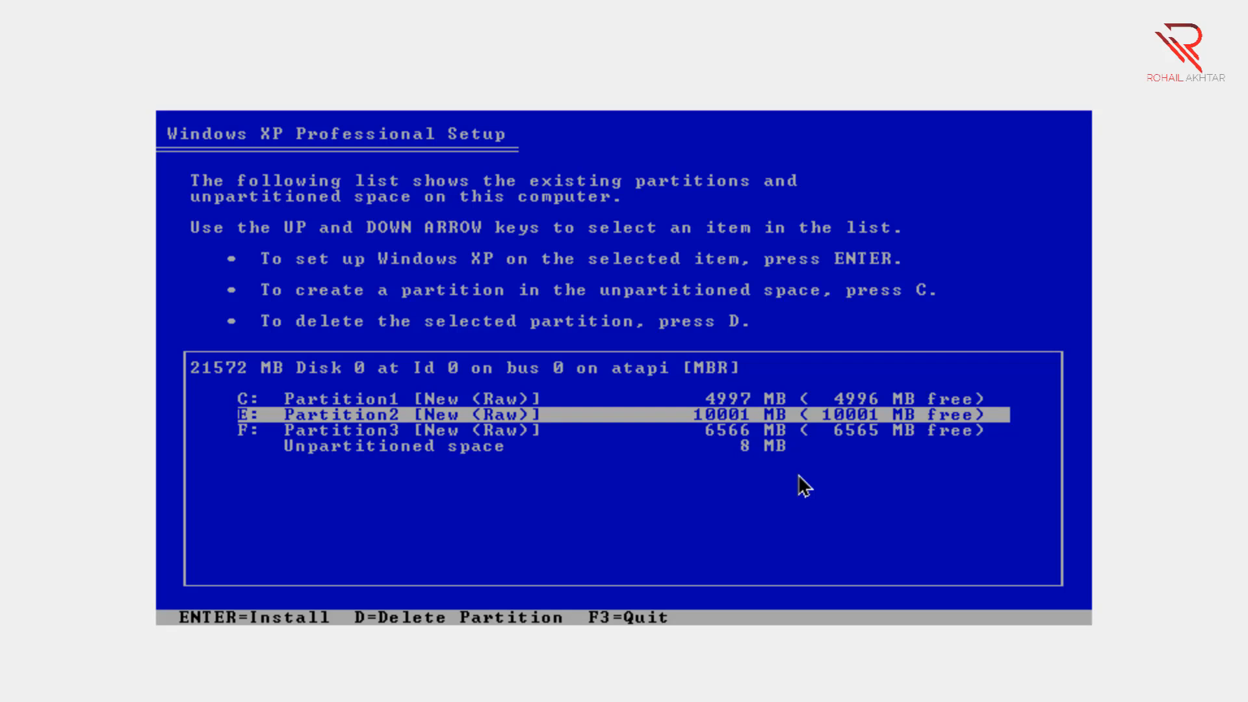
pyautogui.press('Up')
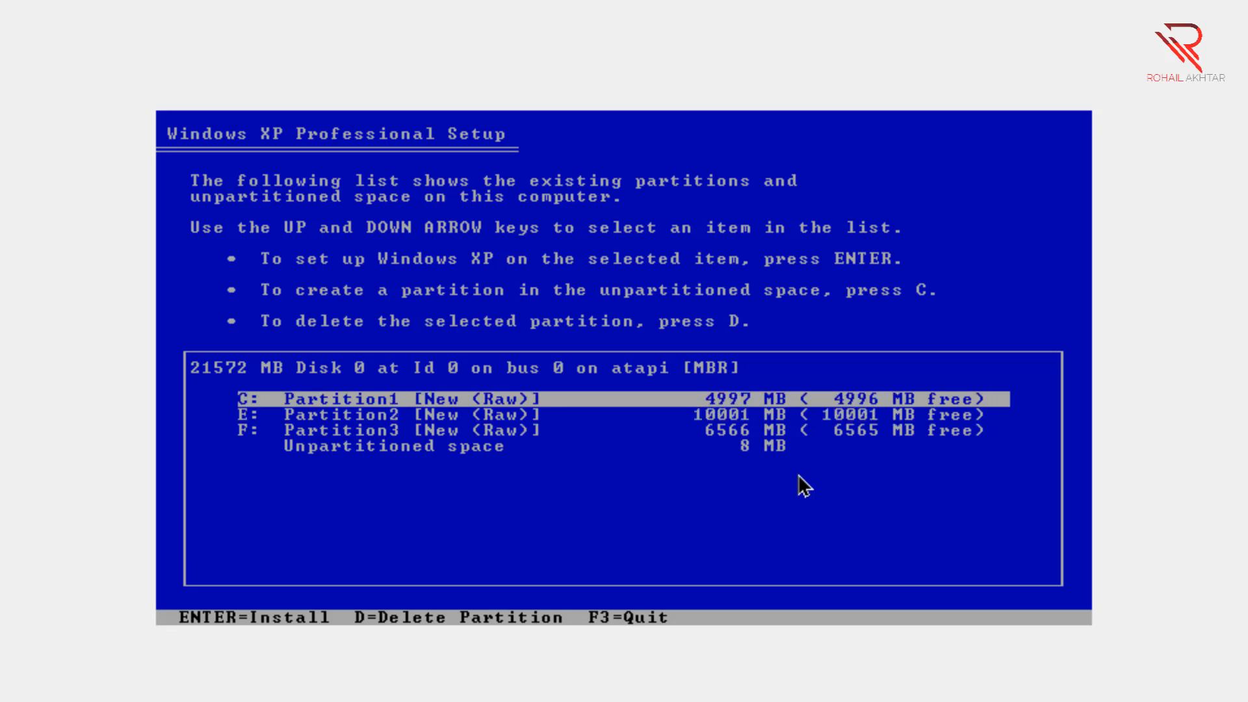
pyautogui.press('Down')
pyautogui.press('Down')
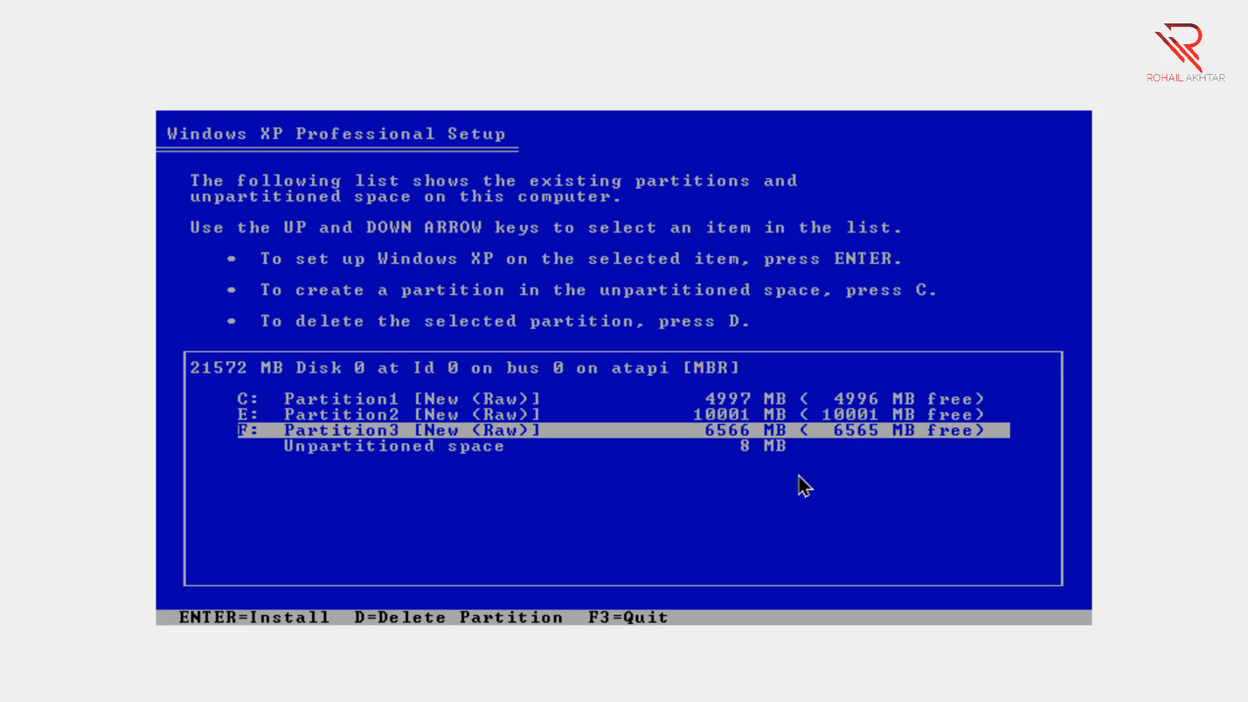
# Choose Partition2 (E:) as the partition on which to install Windows XP
pyautogui.press('Up')
pyautogui.press('Up')
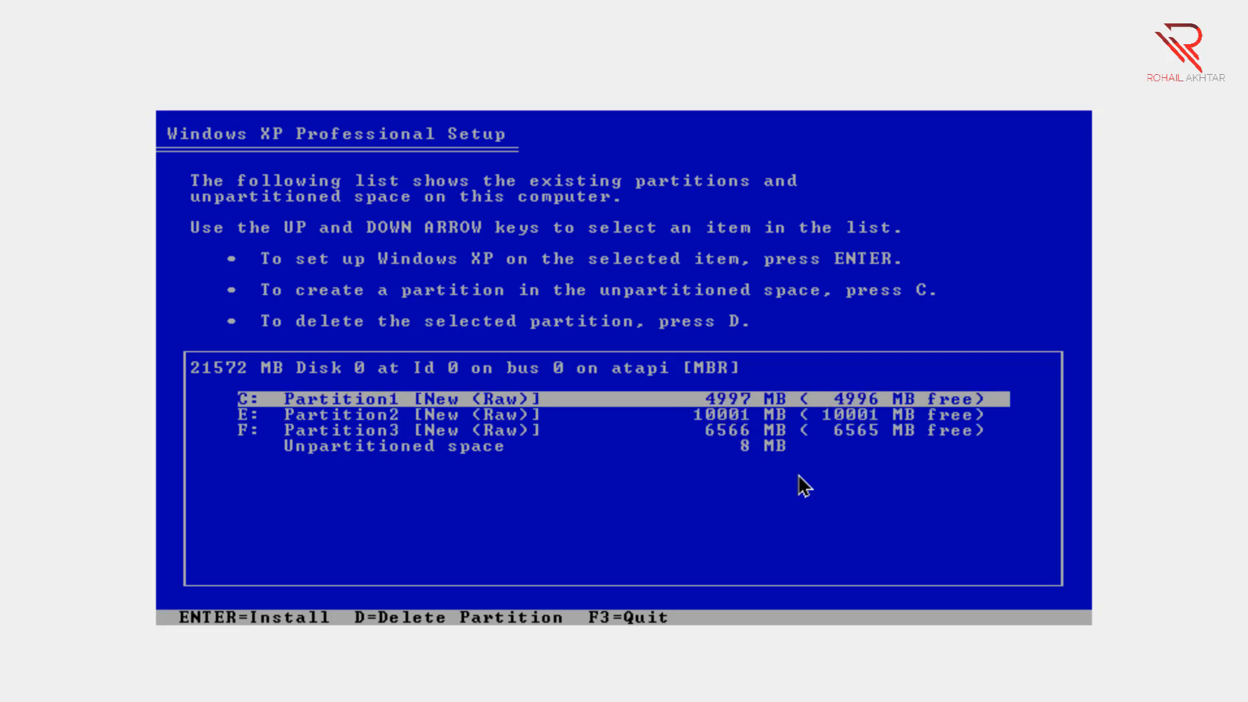
pyautogui.press('Down')
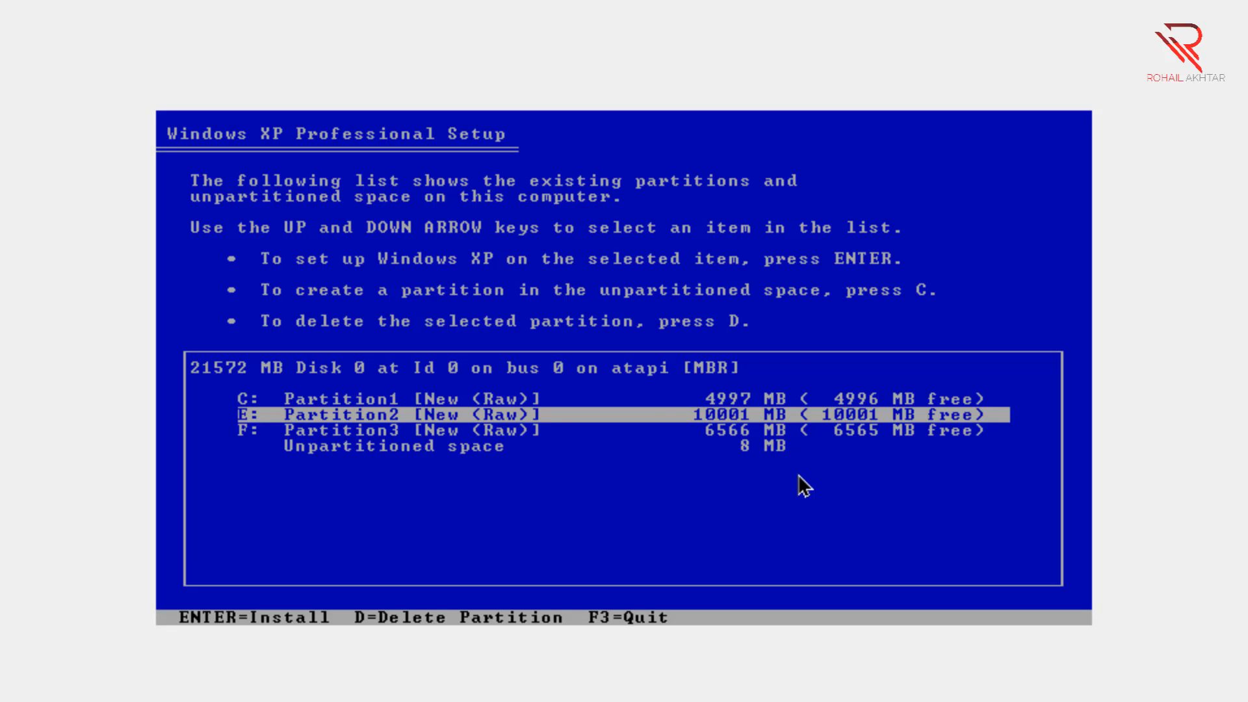
pyautogui.press('Return')
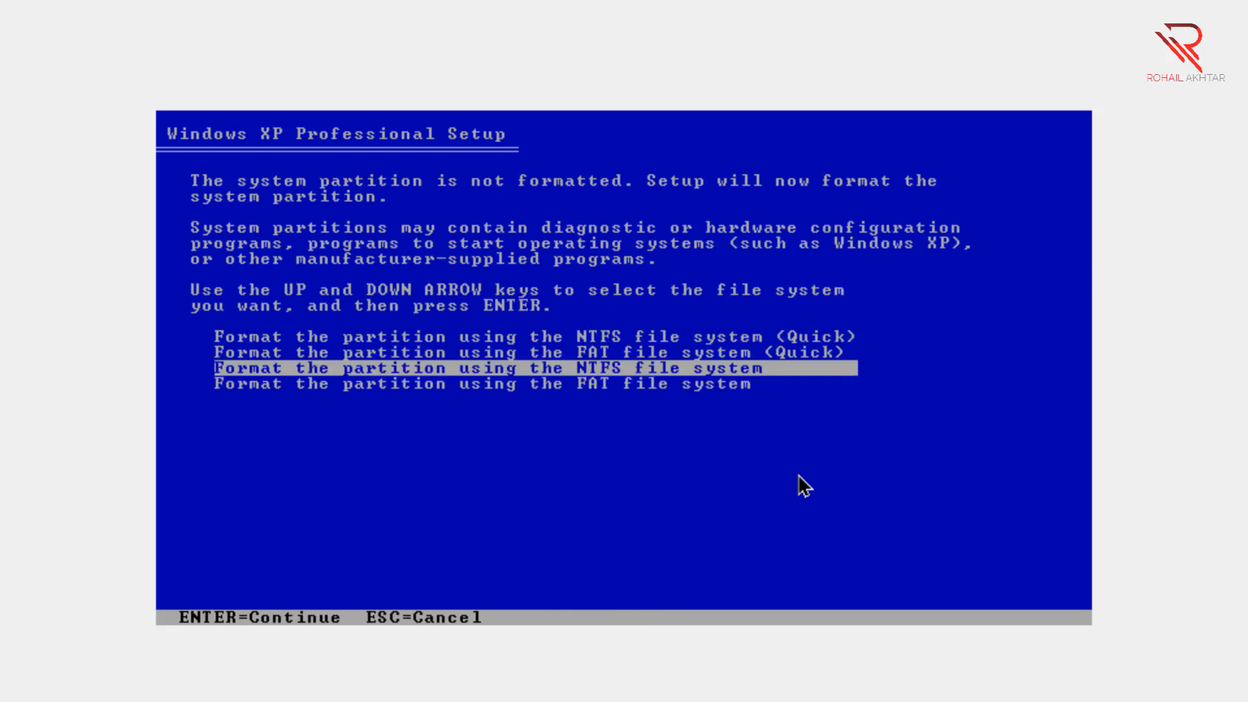
# Format the system partition C: with the NTFS file system (Quick) and confirm the format
pyautogui.press('Up')
pyautogui.press('Down')
pyautogui.press('Up')
pyautogui.press('Up')
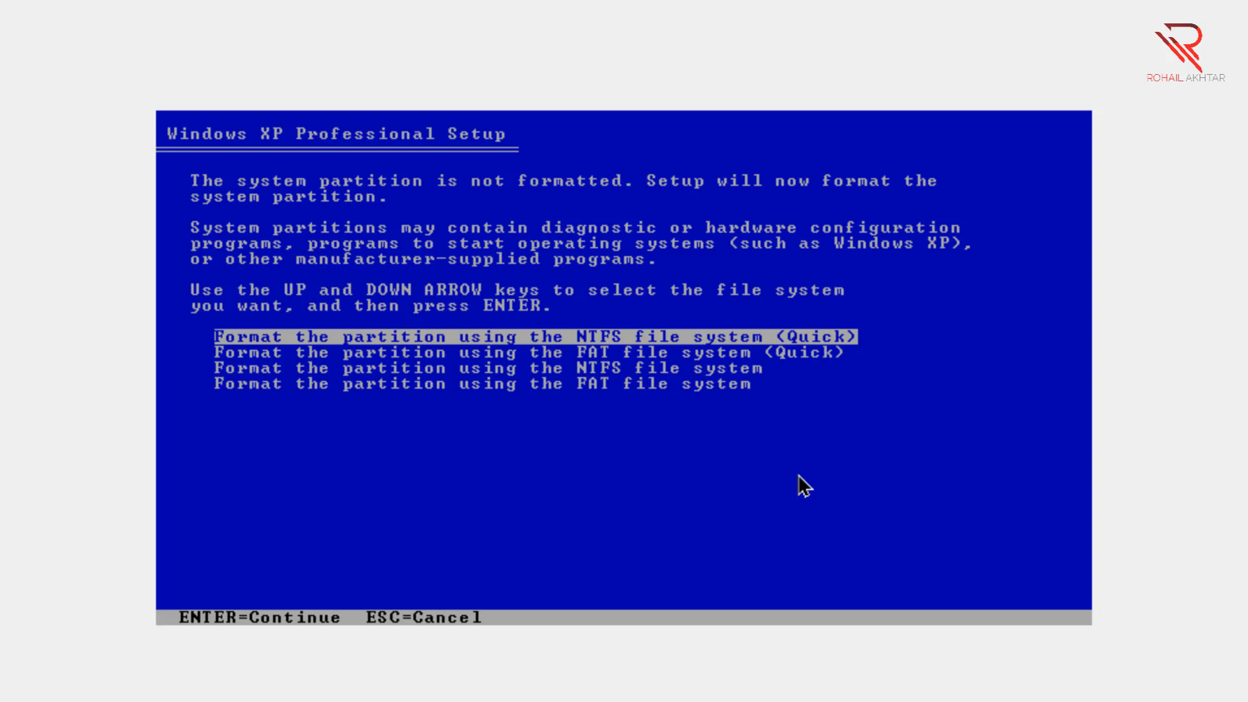
pyautogui.press('Return')
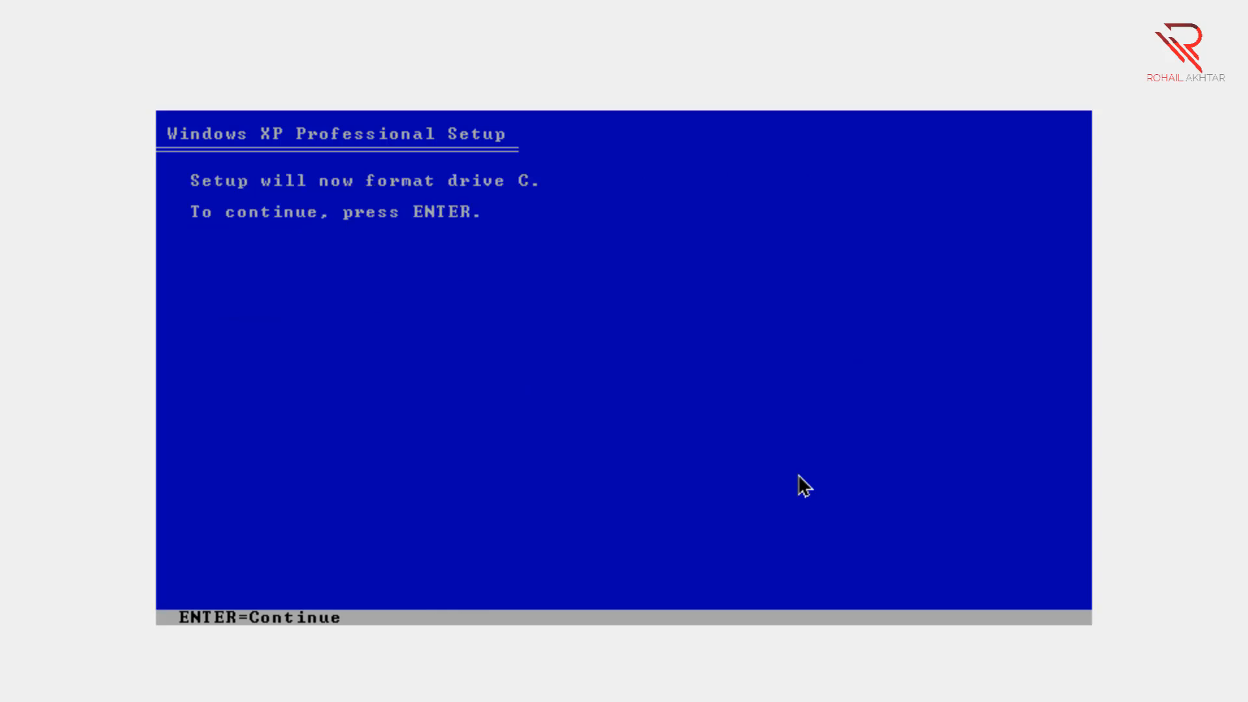
pyautogui.press('Return')
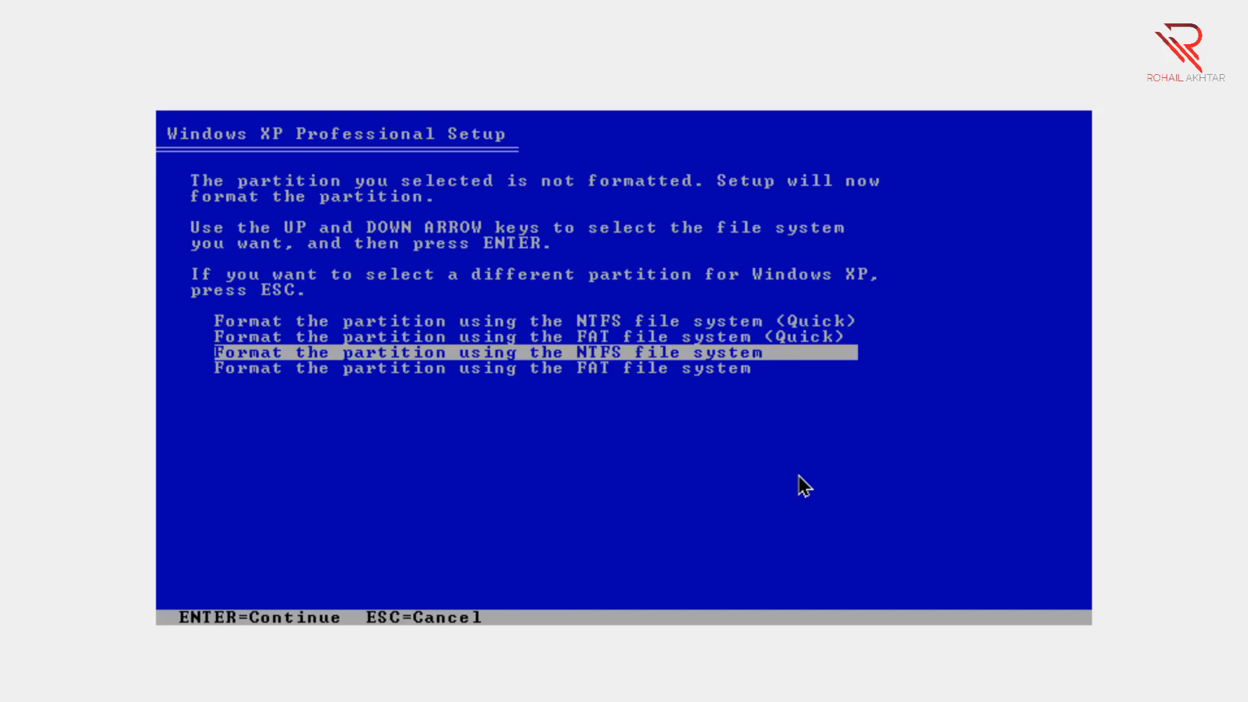
# Format the selected installation partition E: using the NTFS file system (Quick)
pyautogui.press('Up')
pyautogui.press('Up')
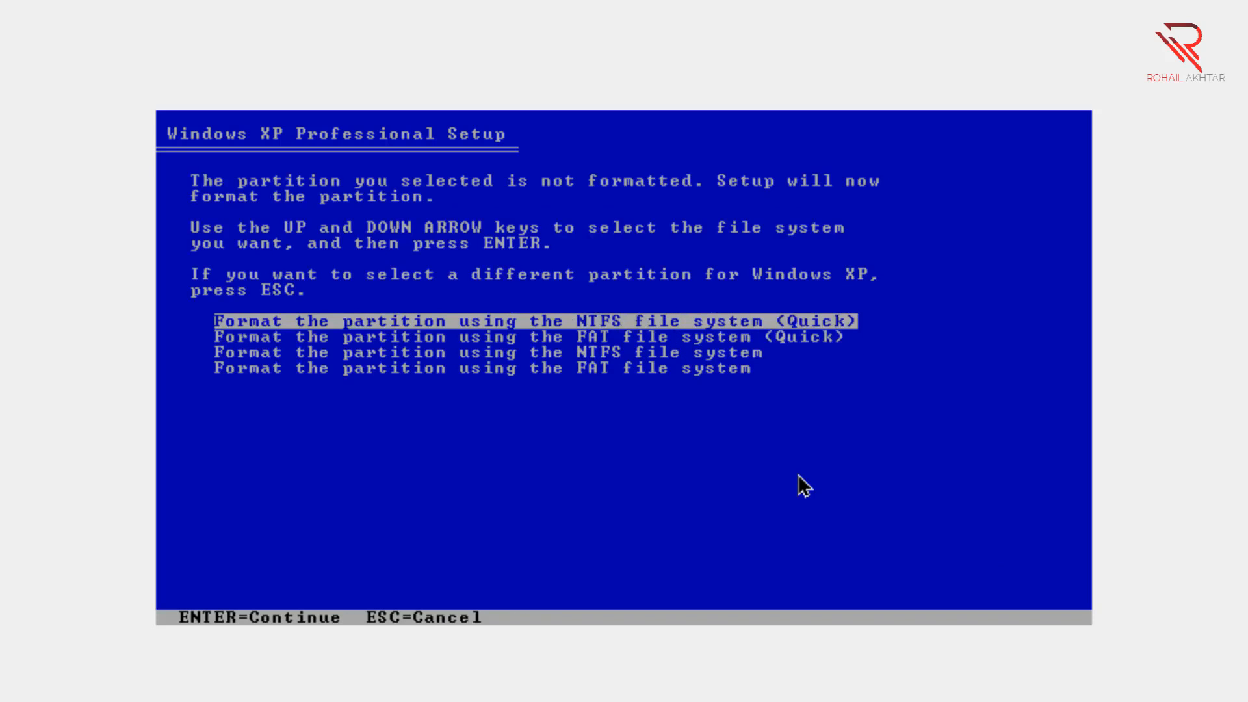
pyautogui.press('Return')
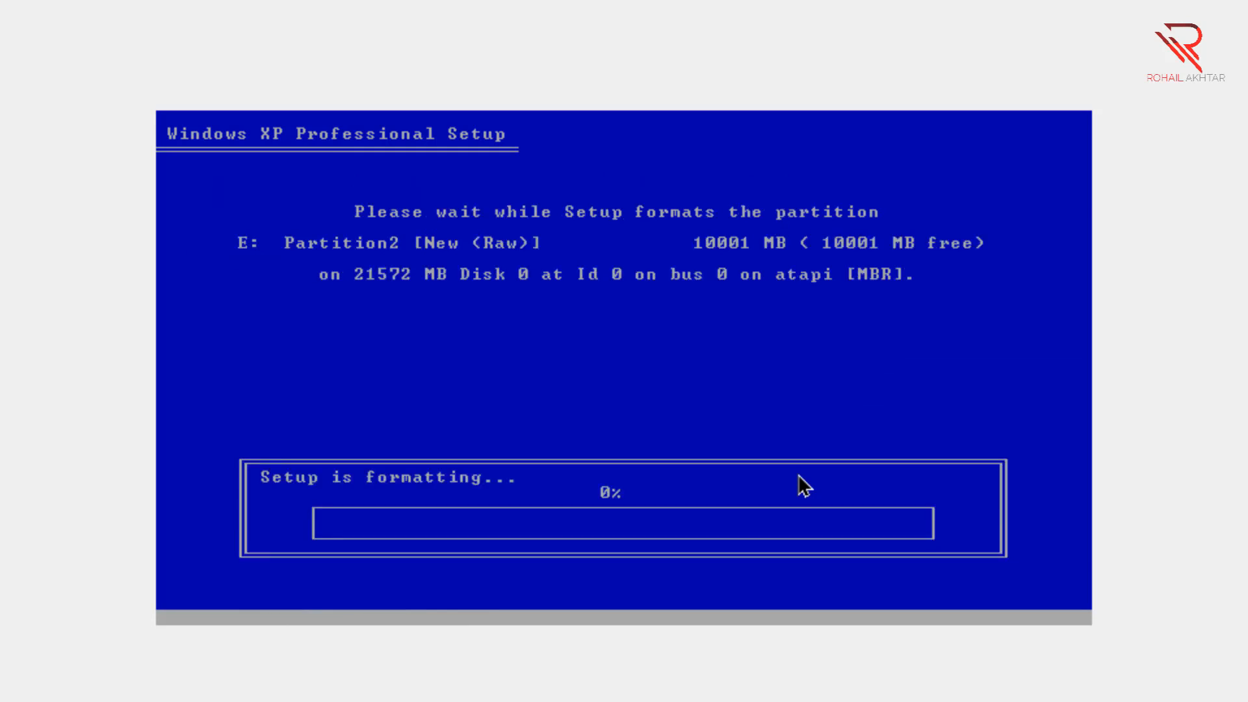
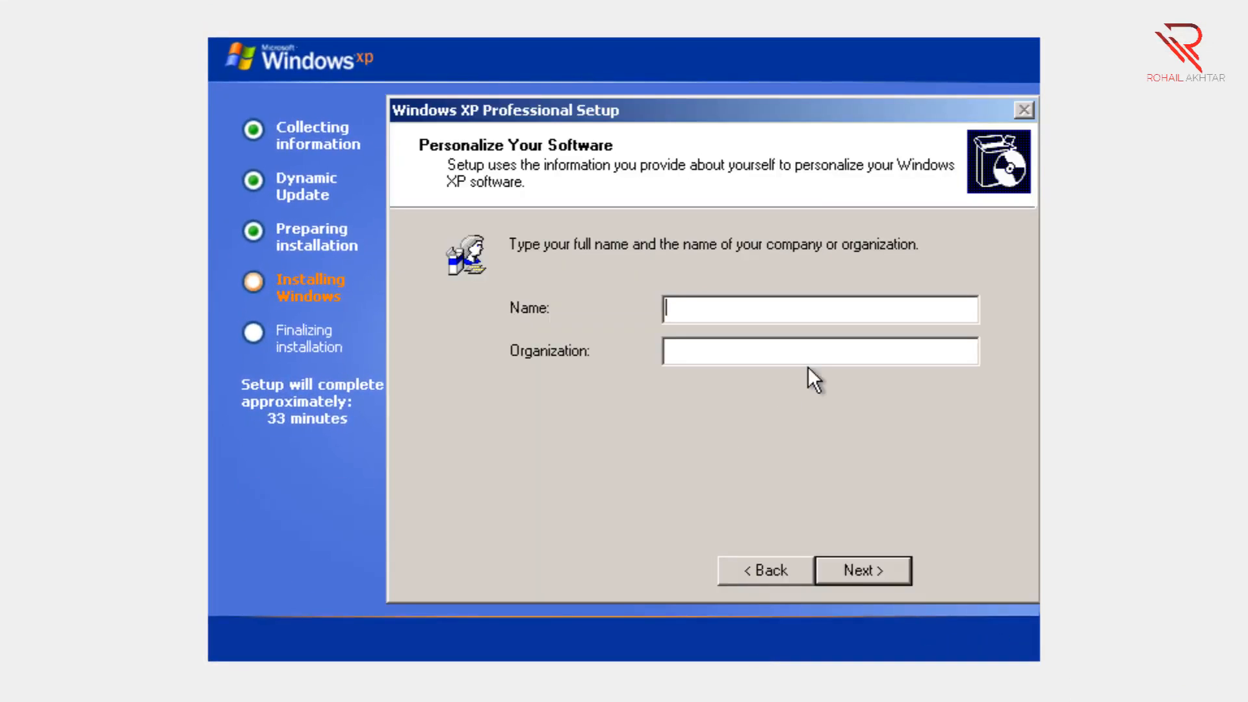
# Personalize the software with the owner's name, leave the organization blank, and continue to the date and time settings
pyautogui.write('Rohail')
pyautogui.press('Return')
pyautogui.press('Return')
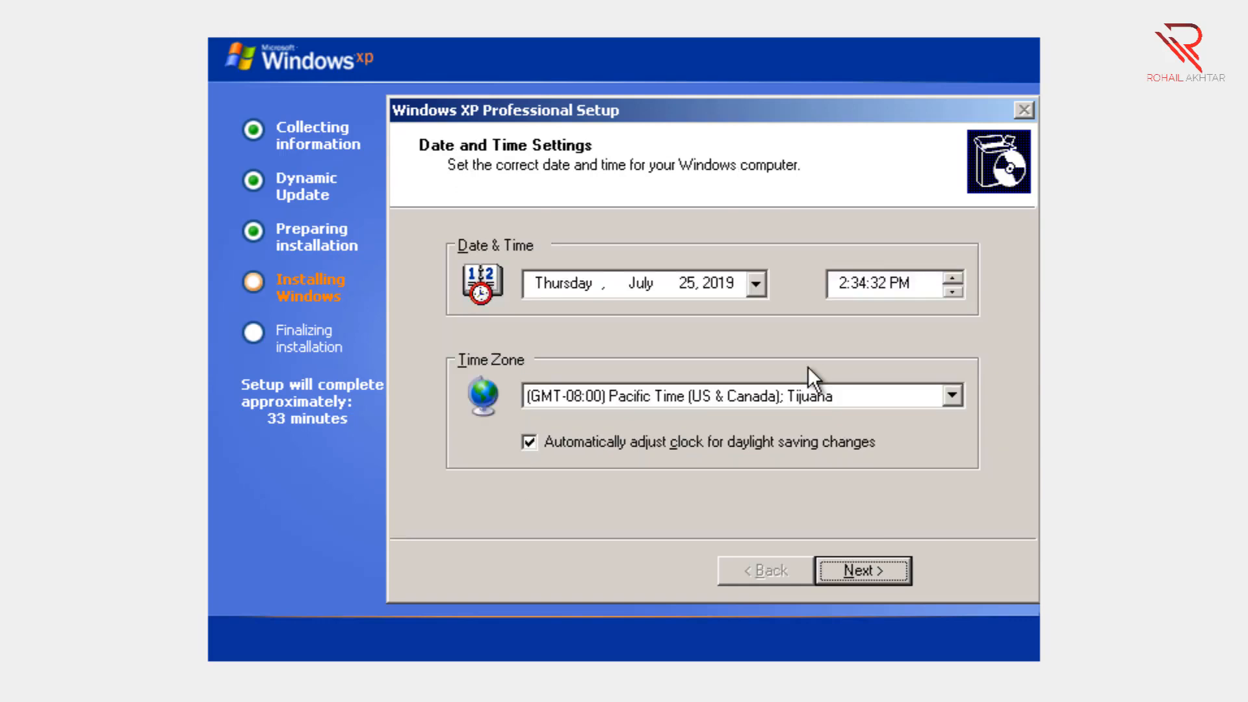
# Set the time zone to (GMT+05:00) Islamabad, Karachi, Tashkent and continue the installation
pyautogui.click(767, 395)
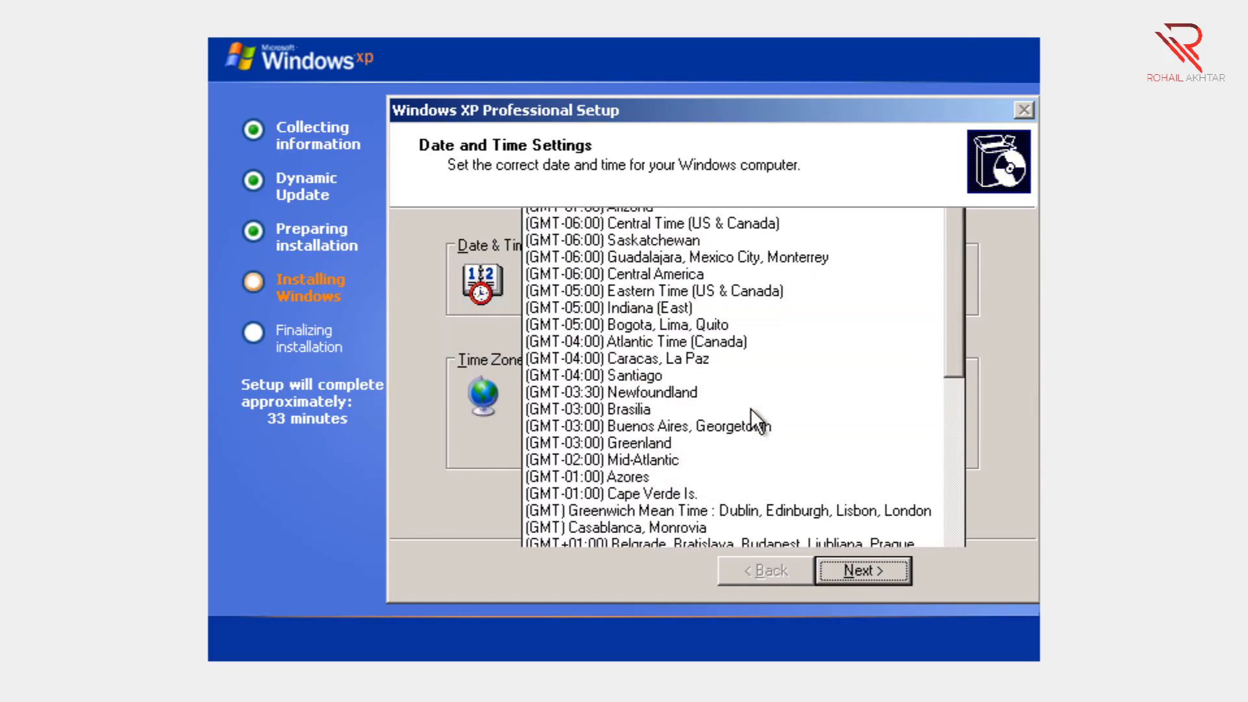
pyautogui.scroll(-9, 735, 469)
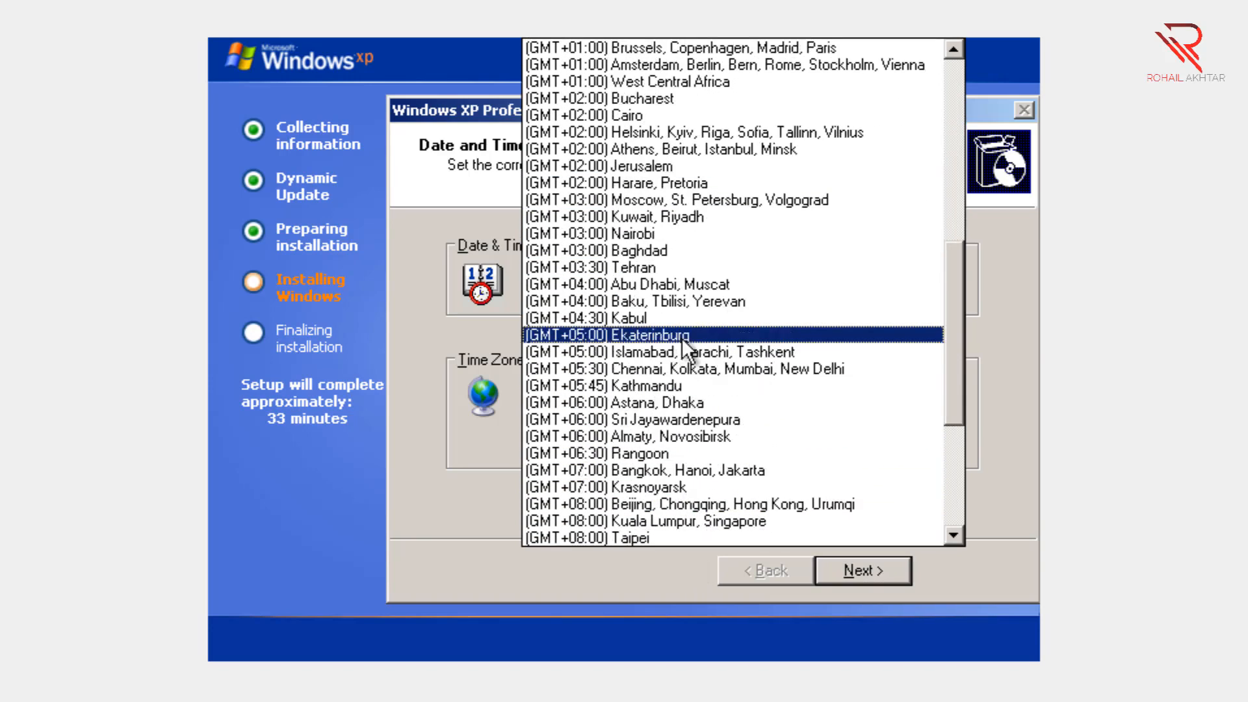
pyautogui.click(729, 352)
pyautogui.click(871, 576)
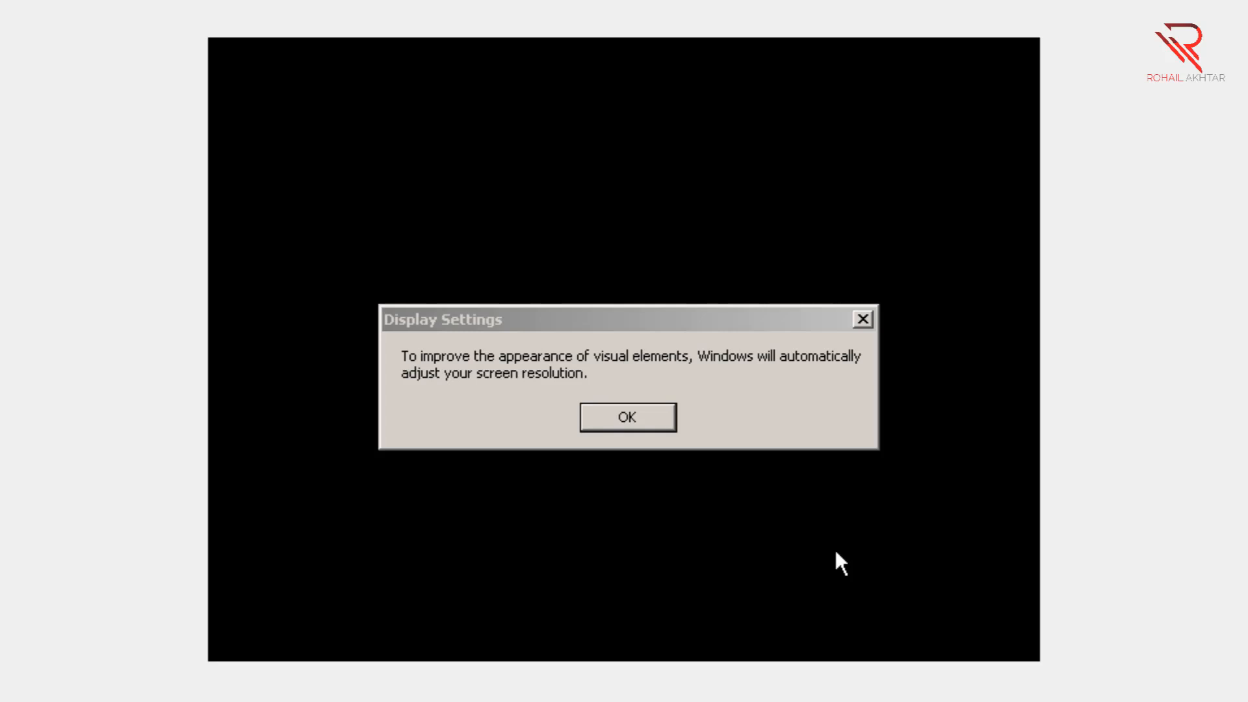
# Accept the automatic screen resolution adjustment and keep the adjusted monitor settings
pyautogui.click(628, 417)
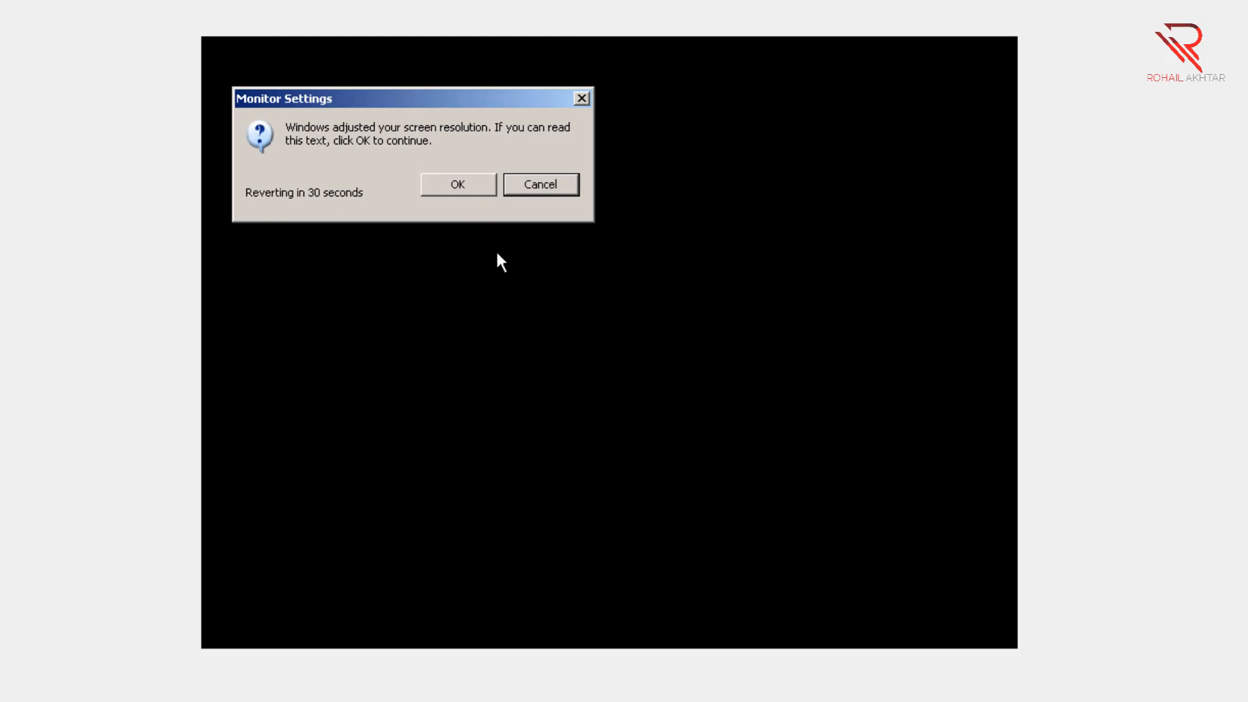
pyautogui.click(475, 189)
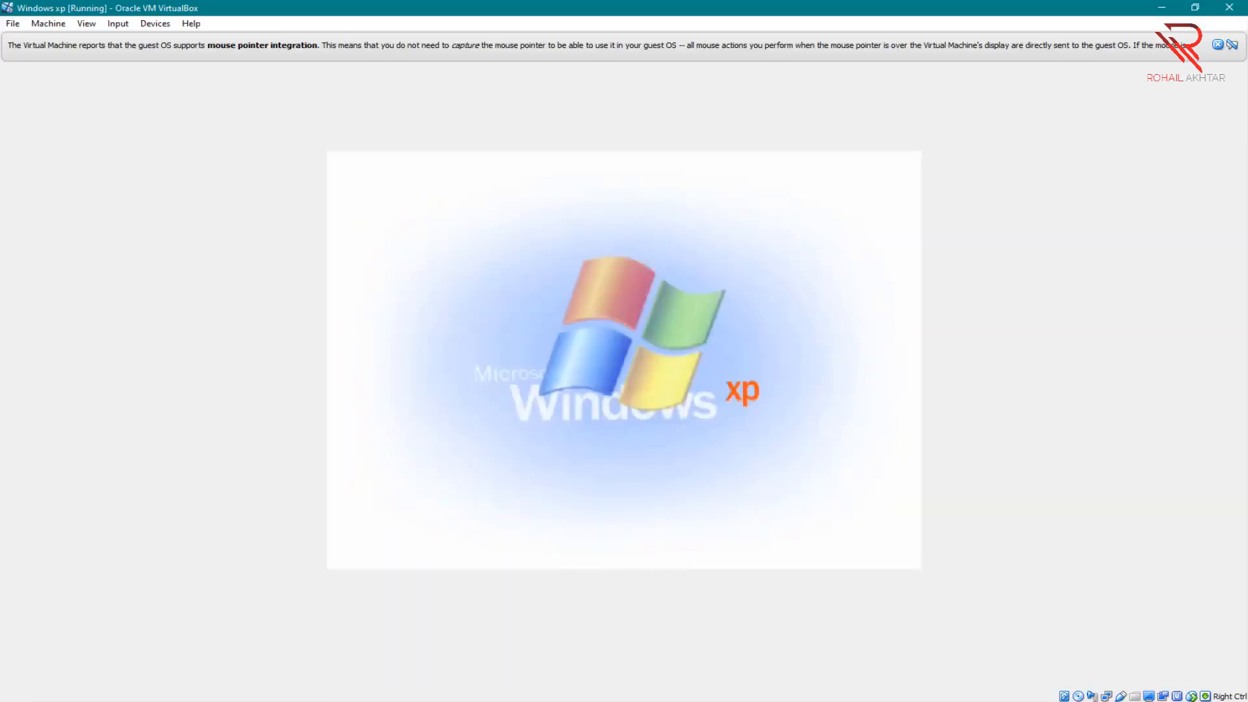
# Go through the first-run setup with Not right now for Automatic Updates and enter the first user's full name
pyautogui.click(891, 551)
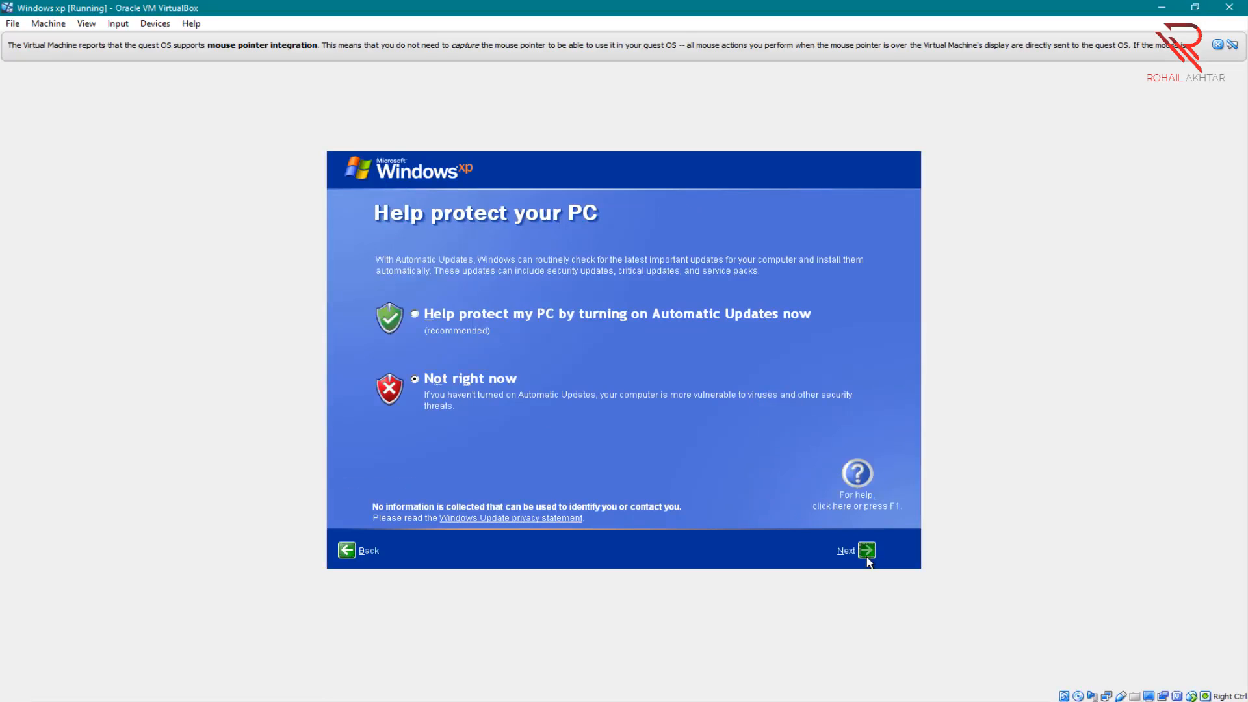
pyautogui.click(892, 551)
pyautogui.click(883, 550)
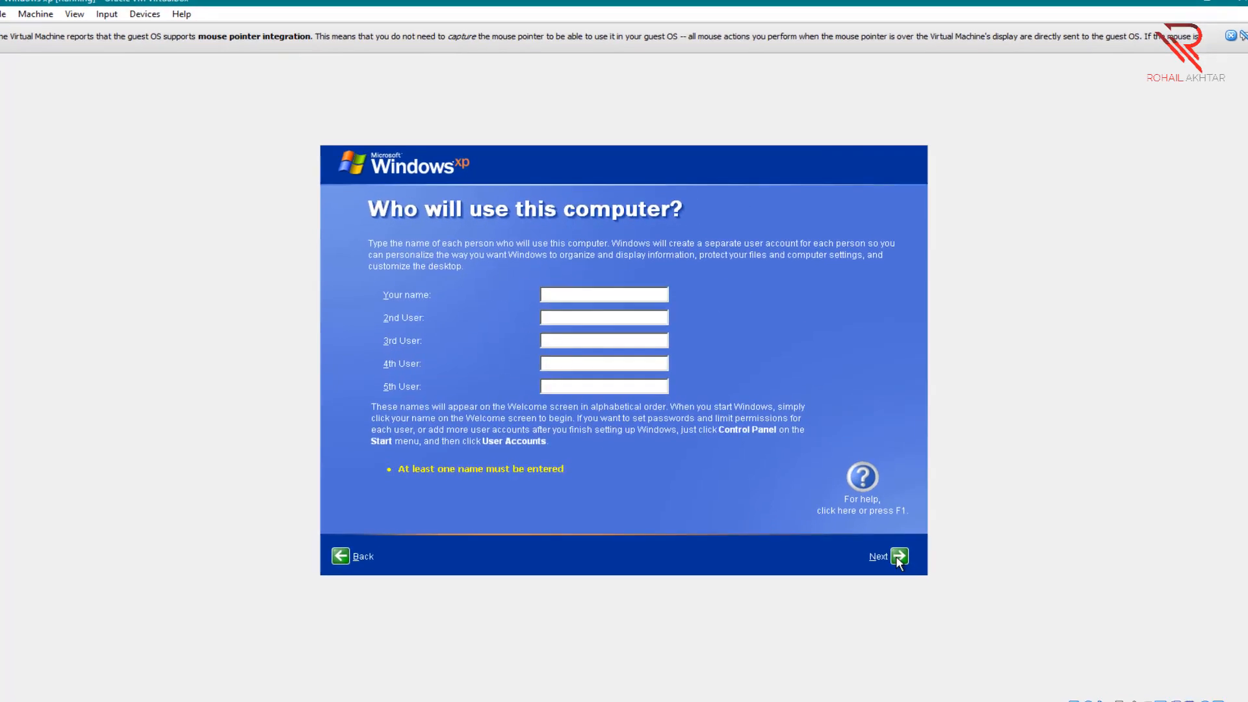
pyautogui.write('Rohail AKhtar')
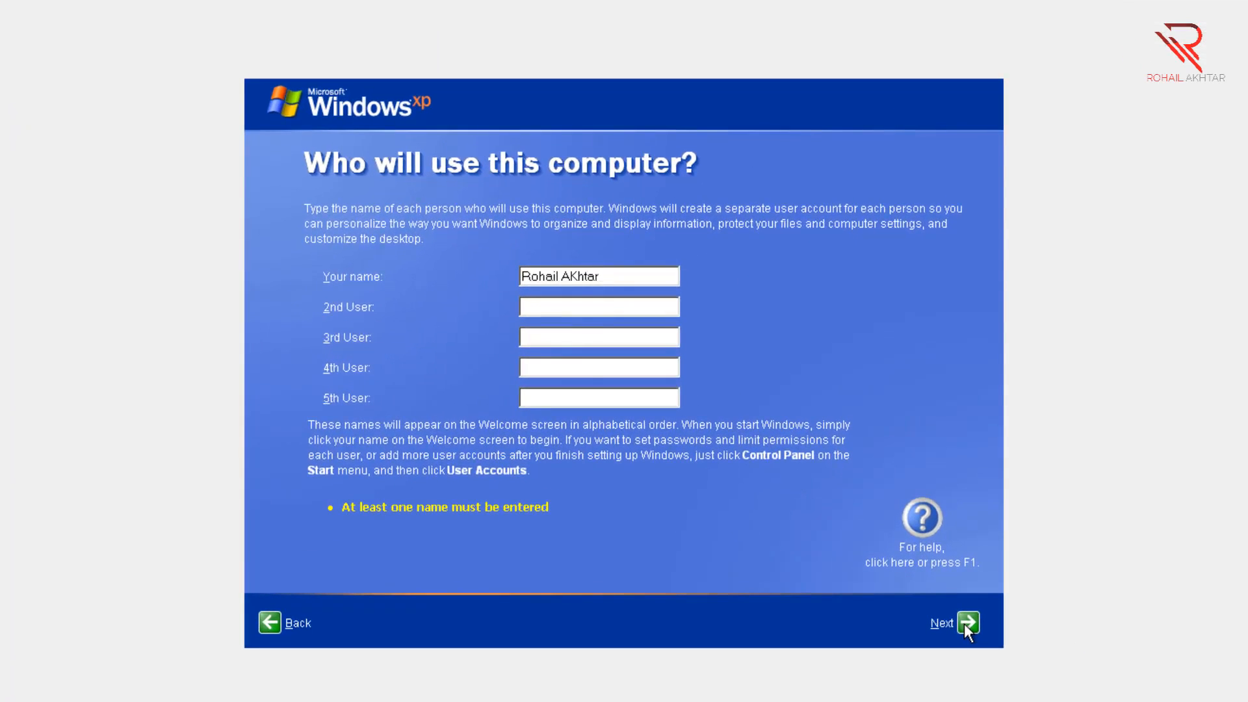
pyautogui.click(966, 622)
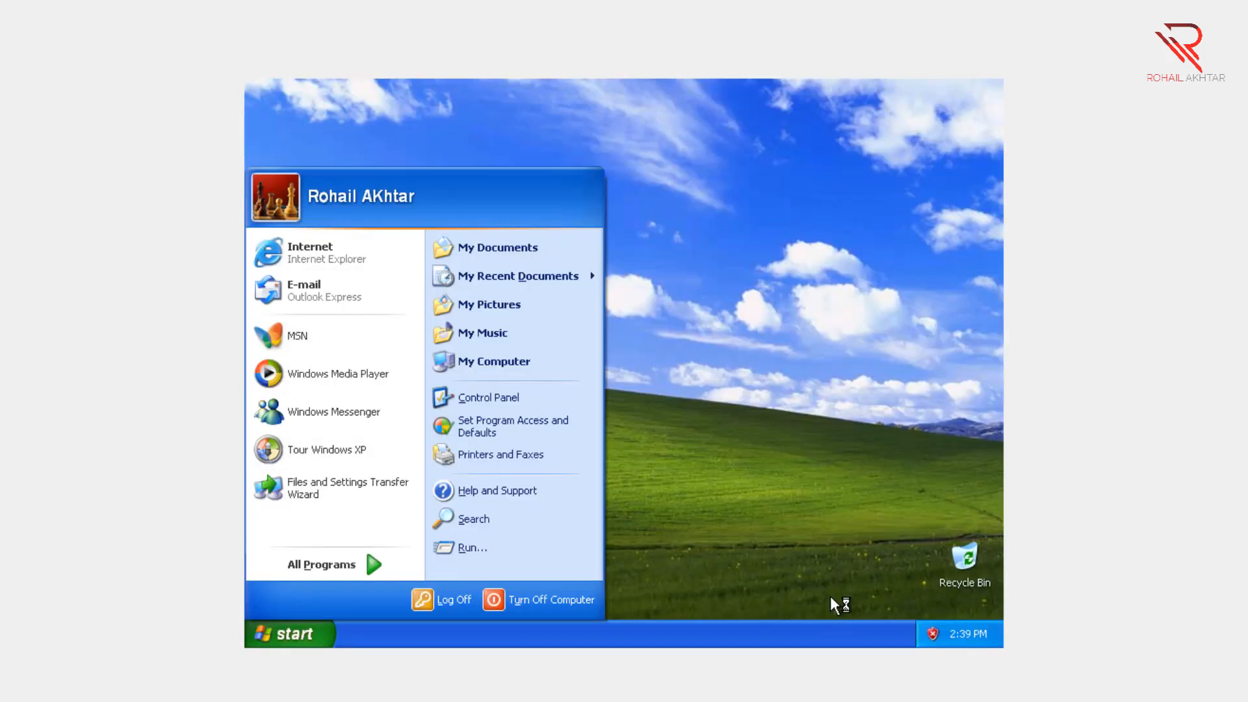
pyautogui.click(793, 481)
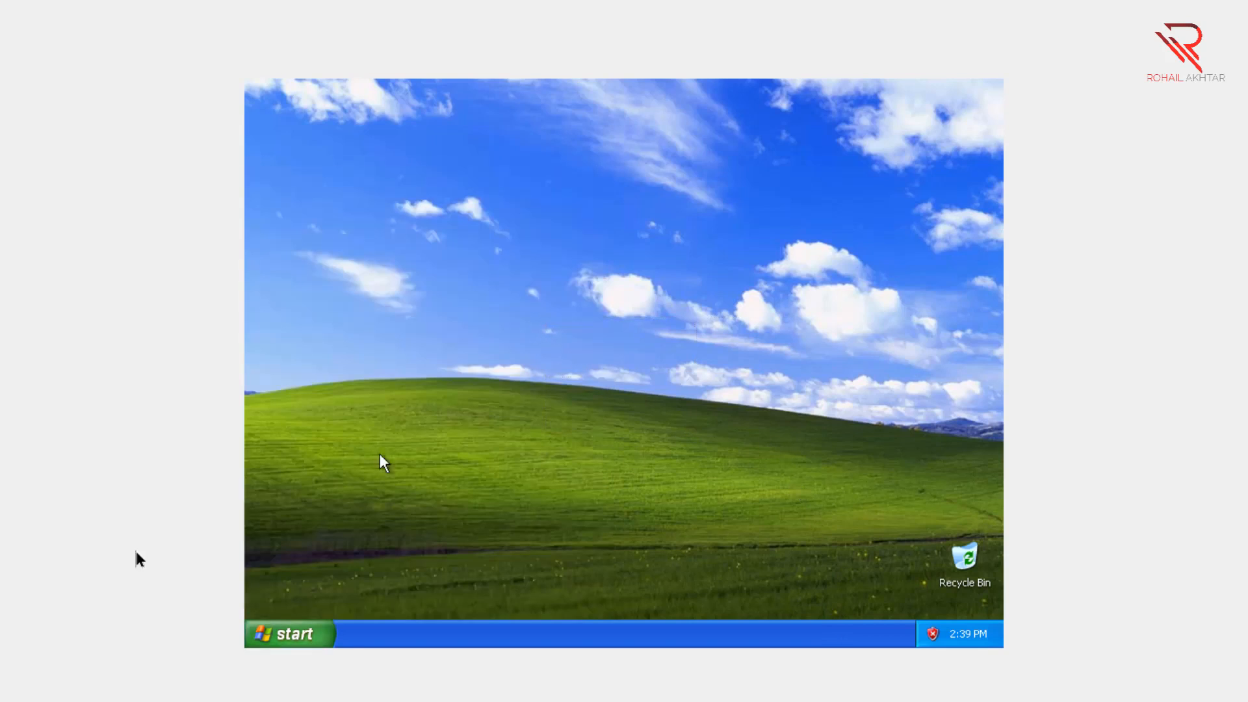
pyautogui.click(253, 624)
pyautogui.click(788, 478)
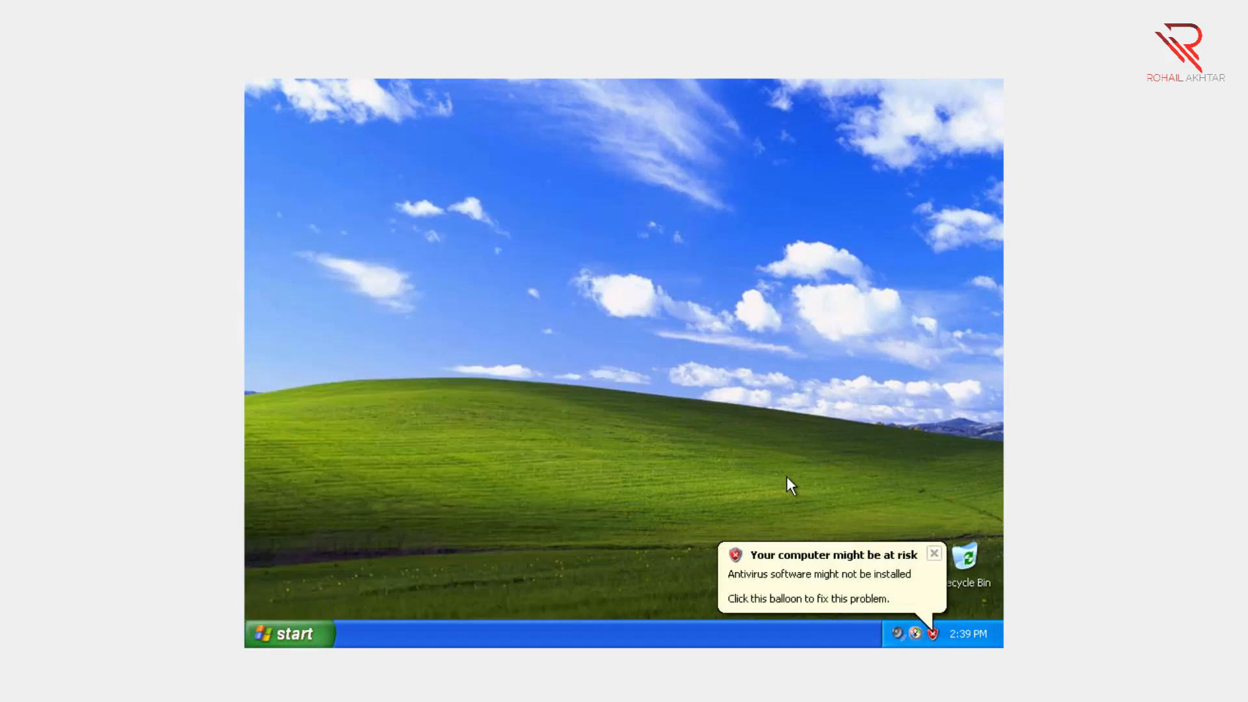
# Set the desktop's screen resolution to 1024 by 768 pixels, keep the new settings, and close Display Properties
pyautogui.rightClick(603, 380)
pyautogui.click(688, 499)
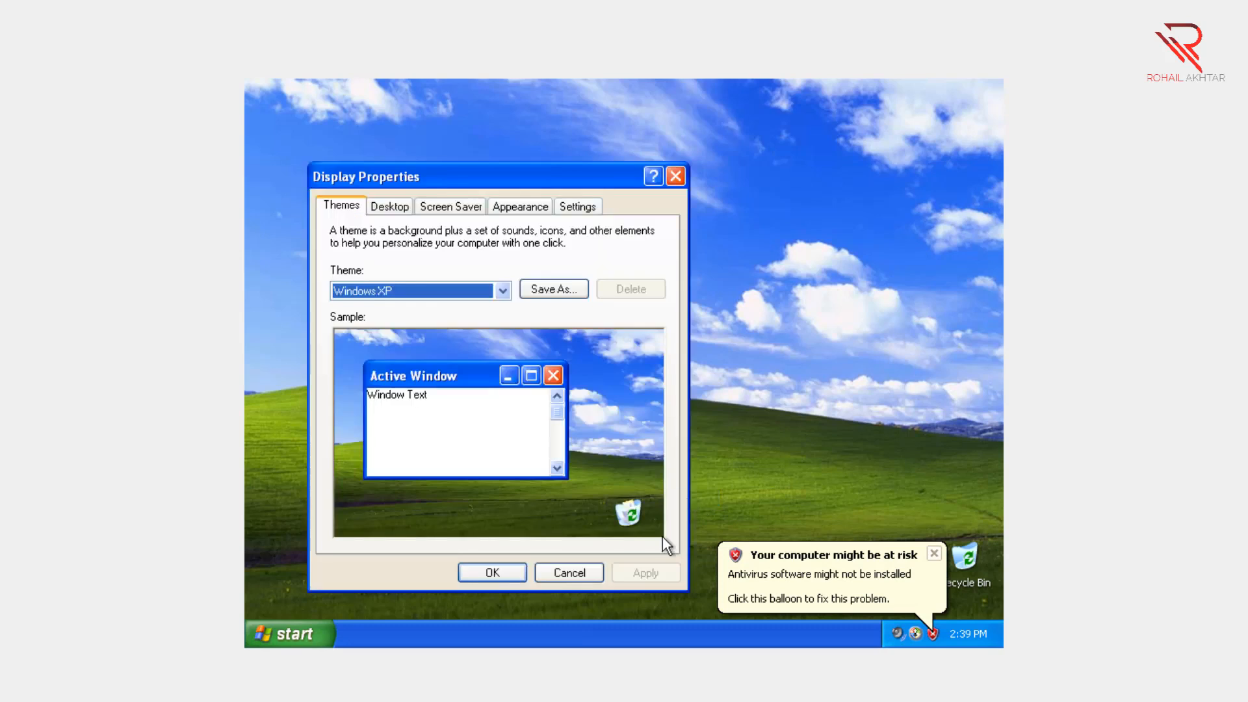
pyautogui.click(586, 213)
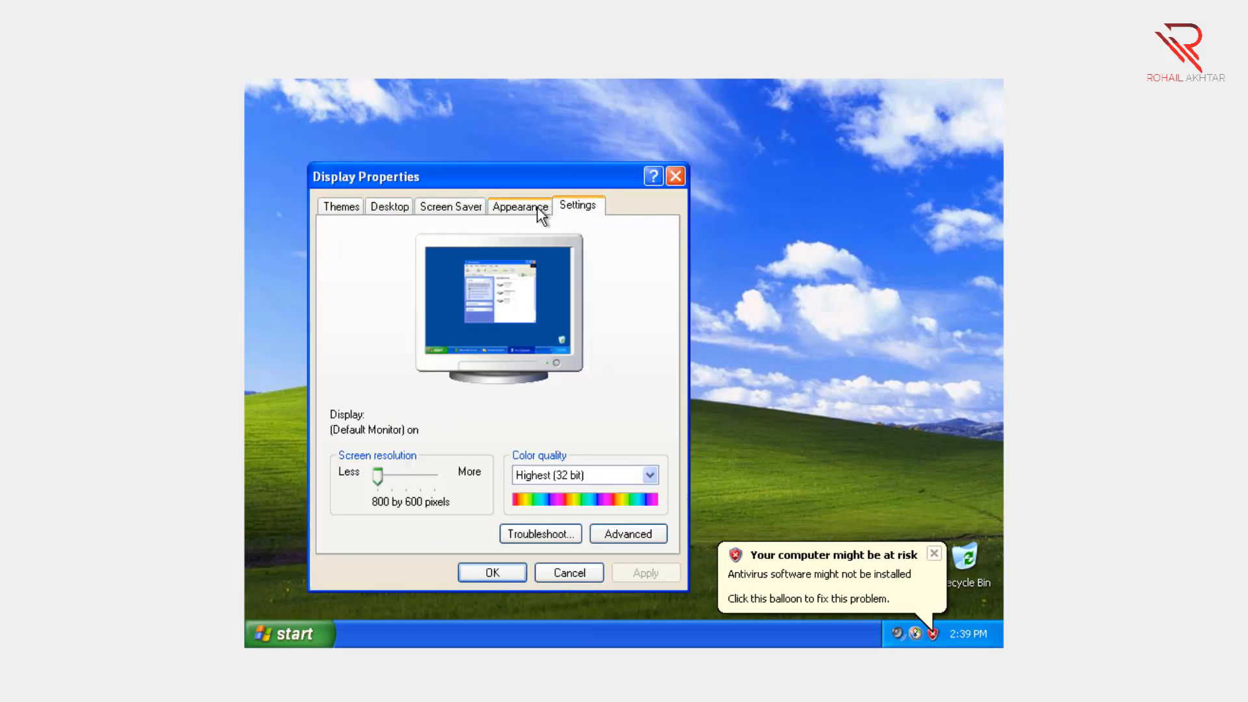
pyautogui.moveTo(382, 475)
pyautogui.mouseDown()
pyautogui.moveTo(402, 473)
pyautogui.moveTo(392, 475)
pyautogui.mouseUp()
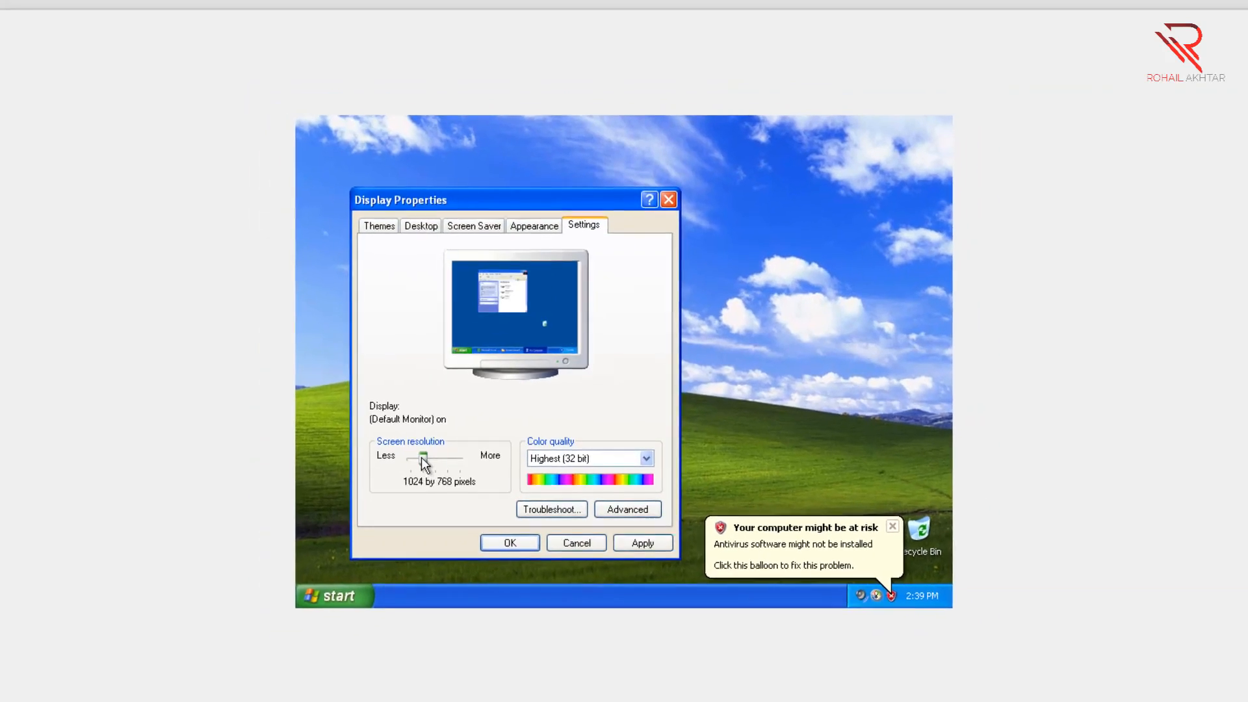
pyautogui.click(643, 540)
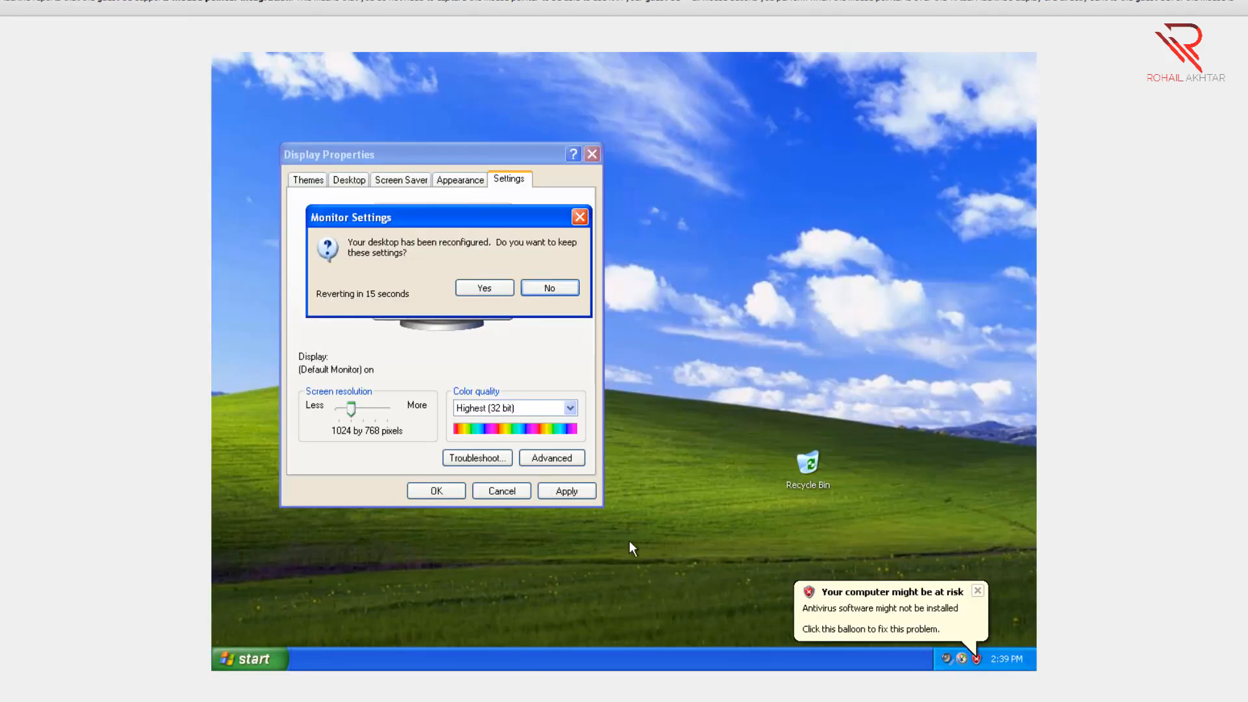
pyautogui.click(502, 290)
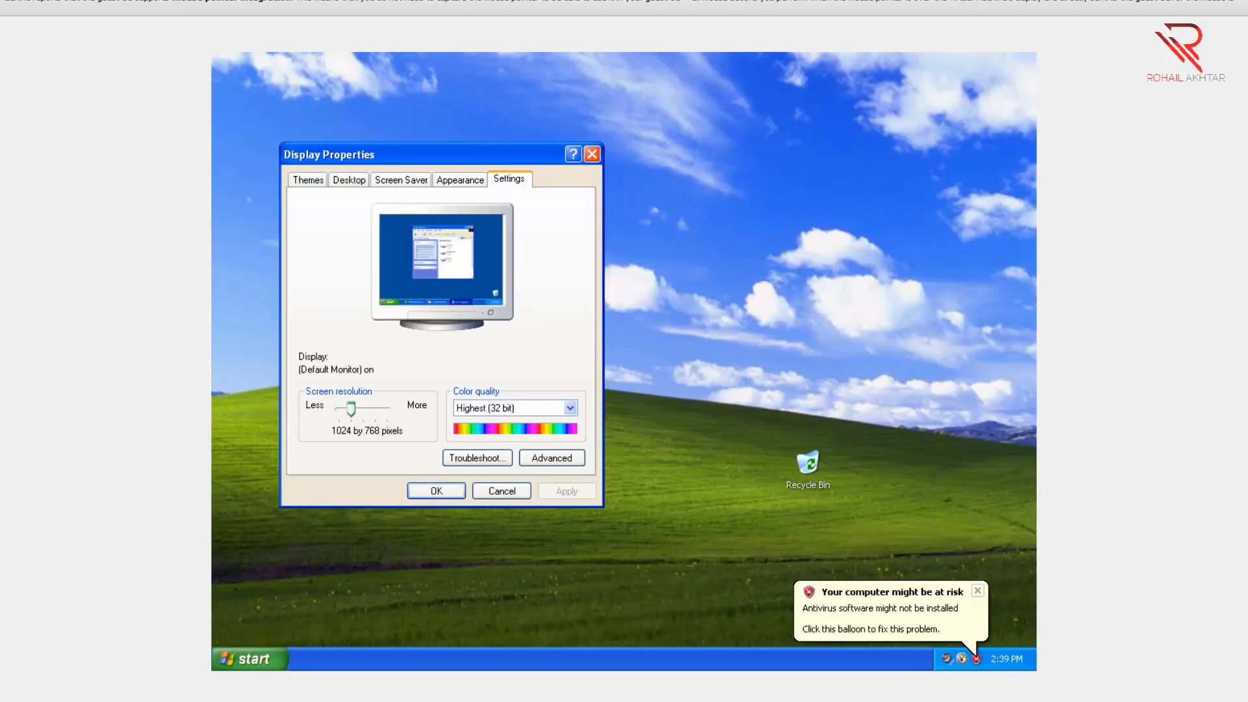
pyautogui.click(423, 494)
# Show the My Computer icon on the desktop
pyautogui.click(217, 656)
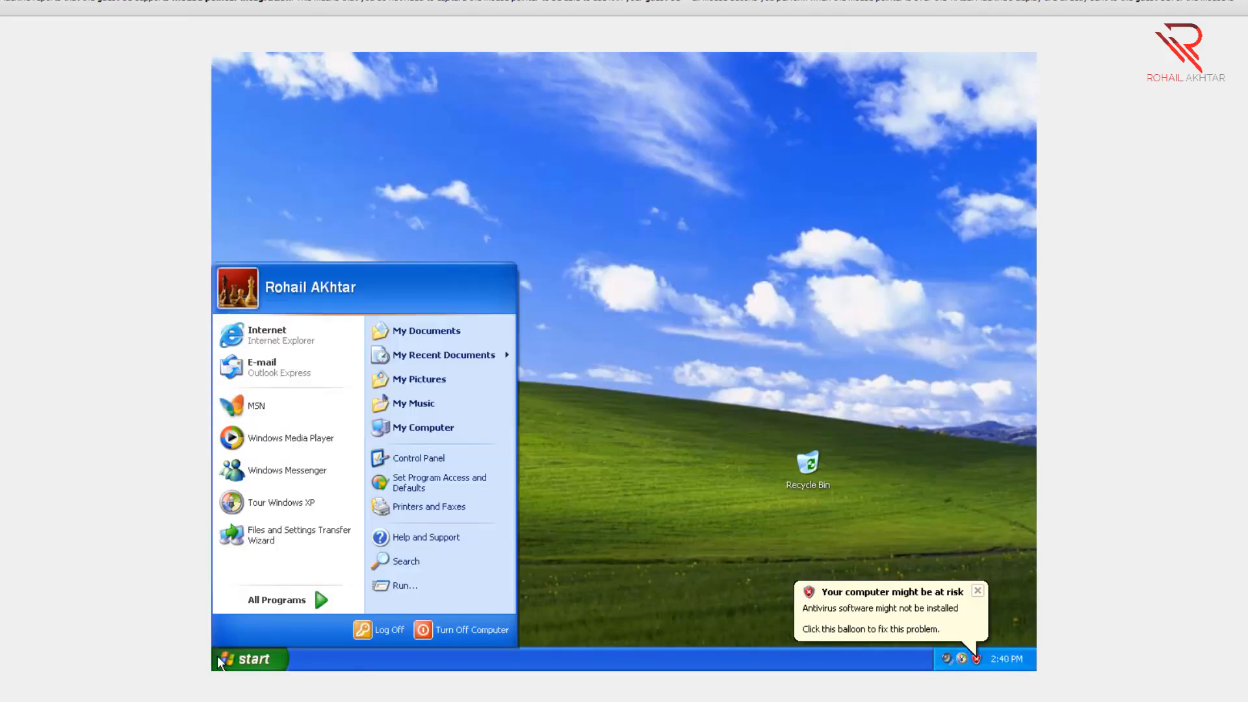
pyautogui.rightClick(403, 434)
pyautogui.click(456, 544)
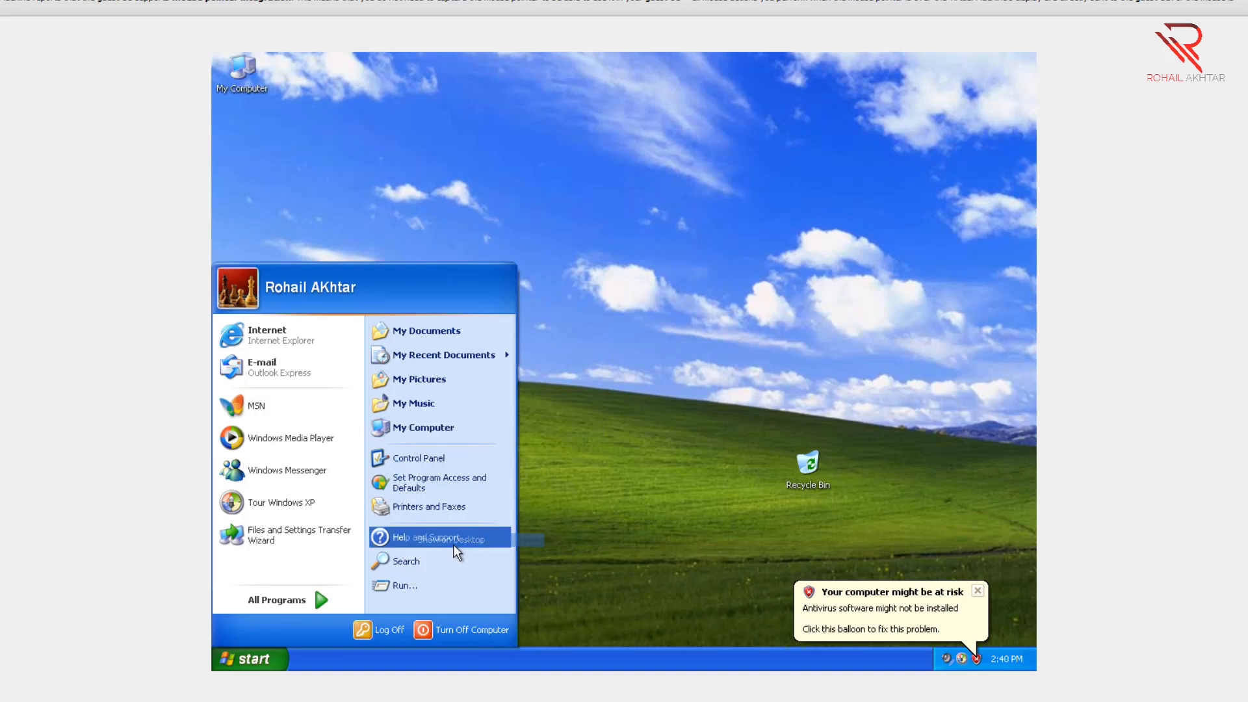
# Inspect the contents of local disks C: and D: in My Computer, revealing the hidden files on D:, and close the window
pyautogui.doubleClick(240, 73)
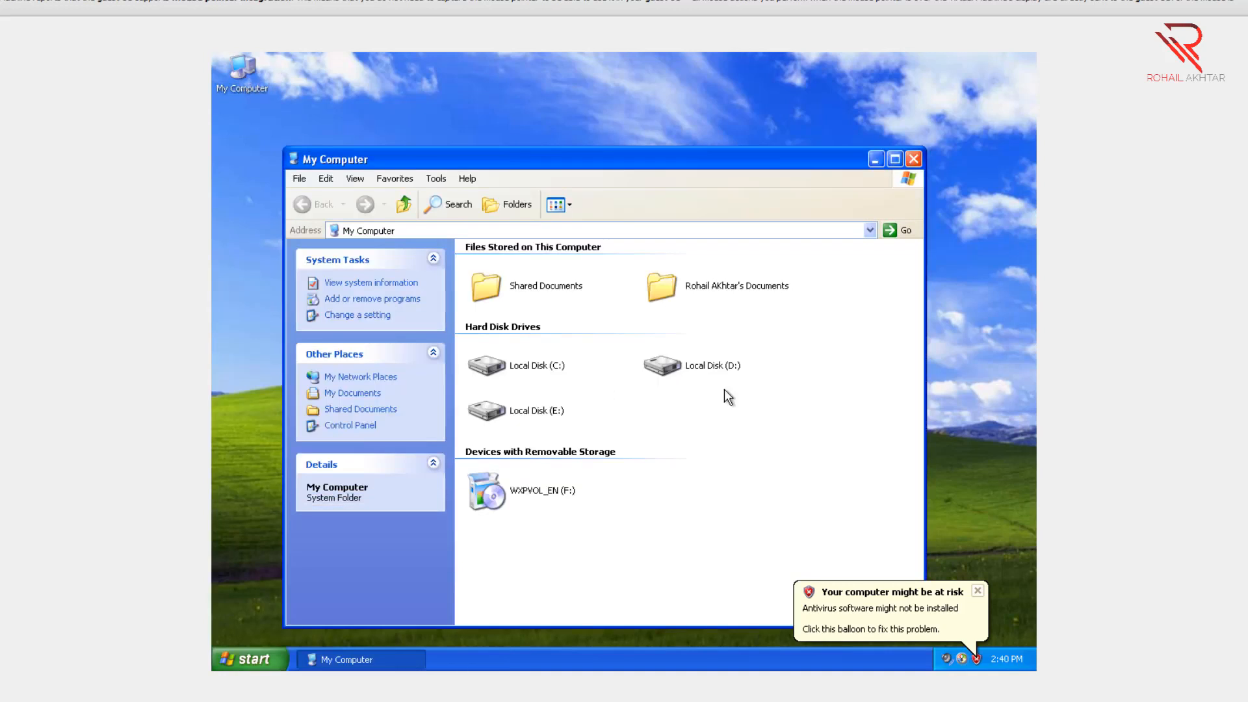
pyautogui.doubleClick(536, 368)
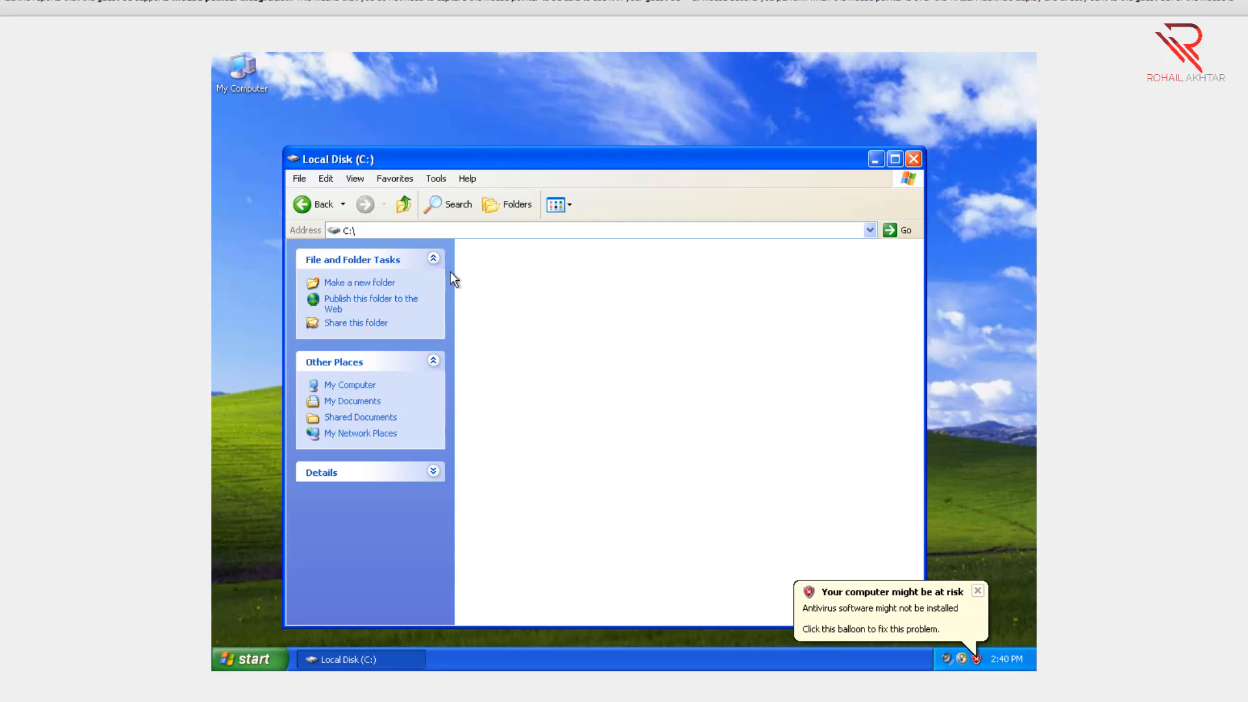
pyautogui.click(411, 213)
pyautogui.doubleClick(674, 368)
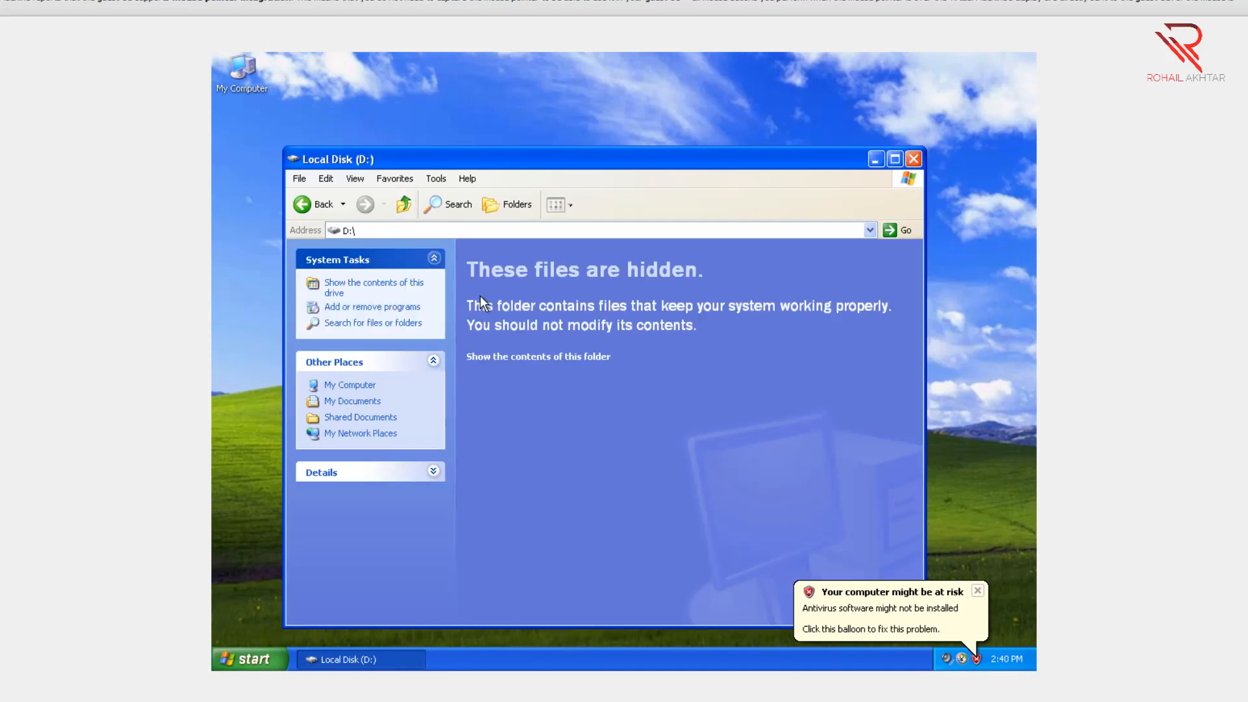
pyautogui.click(519, 358)
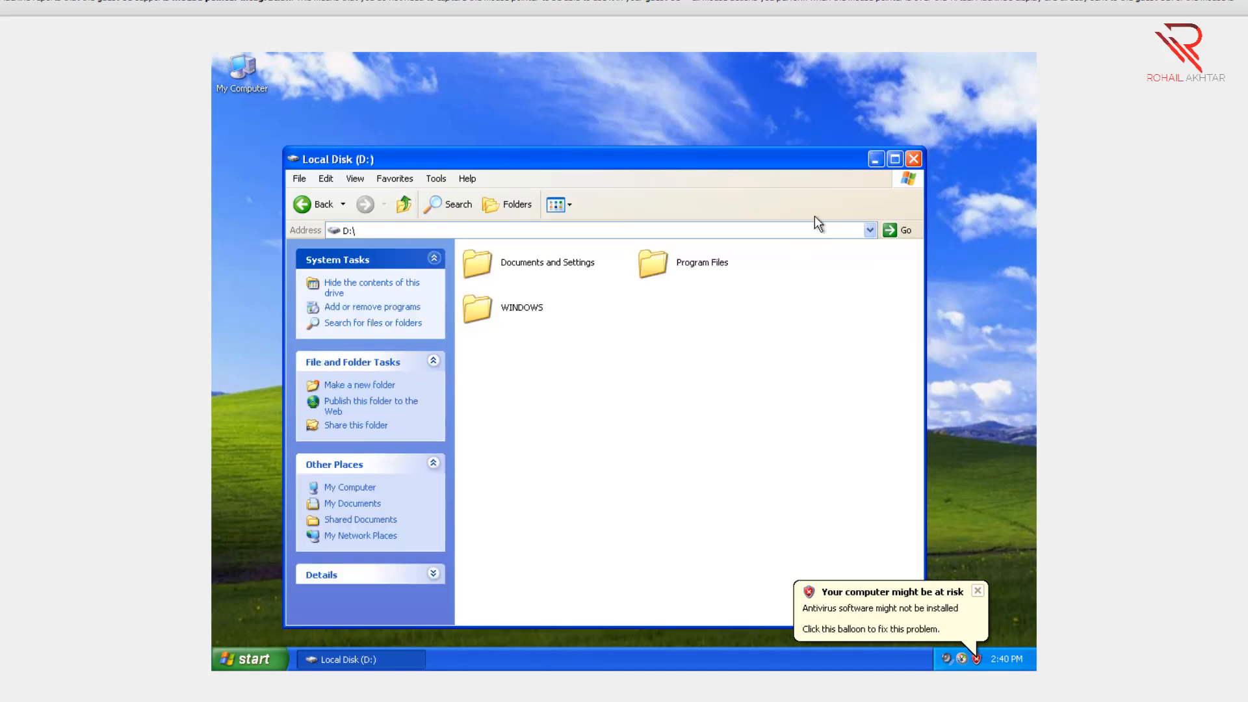
pyautogui.click(914, 158)
# Open Device Manager from My Computer's hardware properties and check the list of installed devices
pyautogui.rightClick(247, 97)
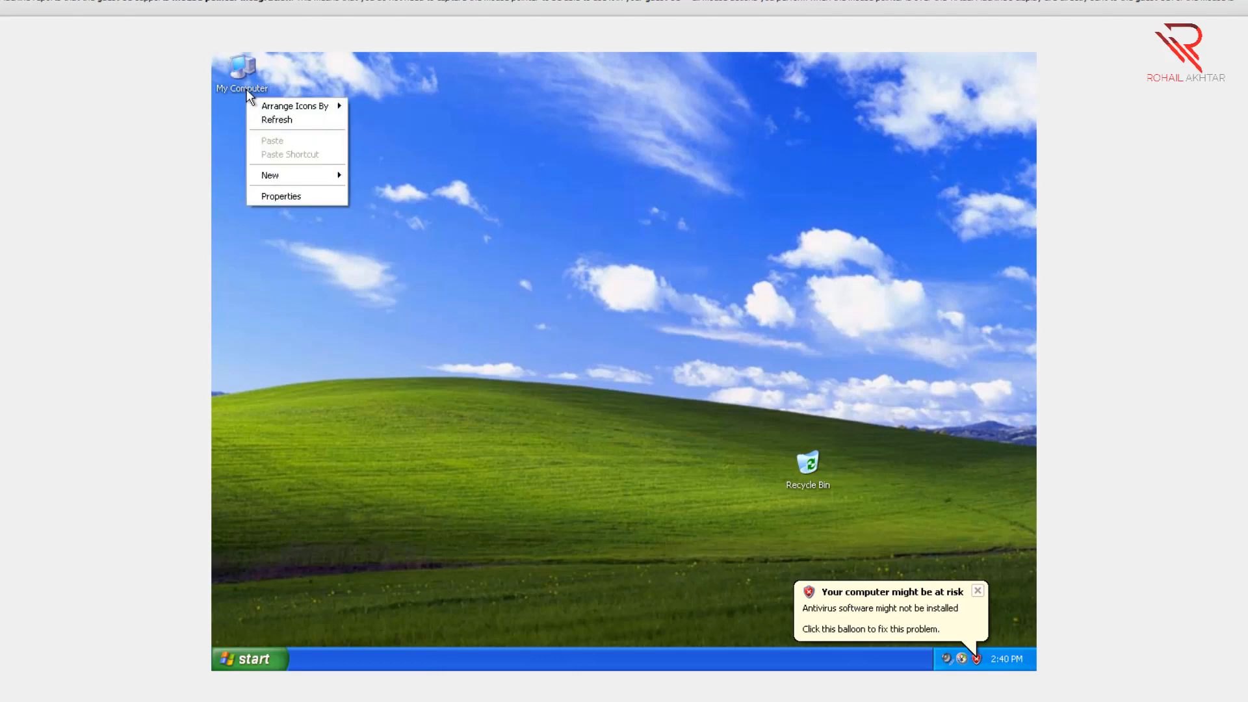
pyautogui.rightClick(244, 84)
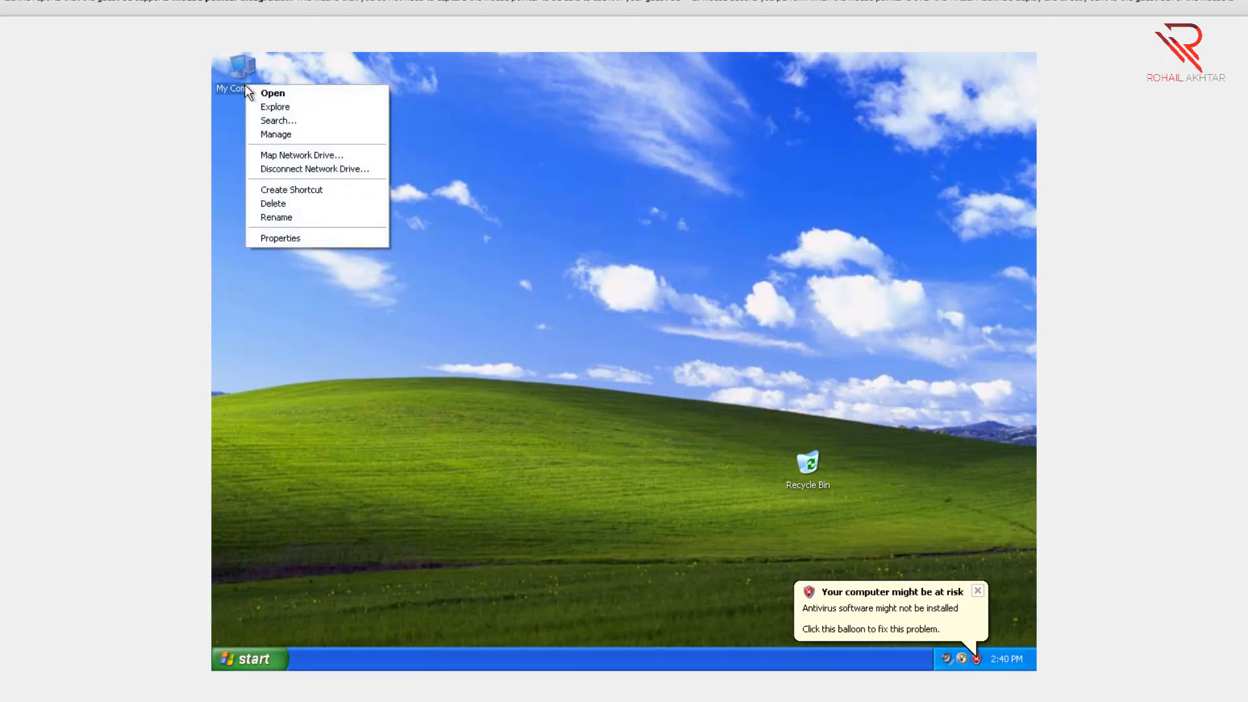
pyautogui.click(325, 242)
pyautogui.click(469, 154)
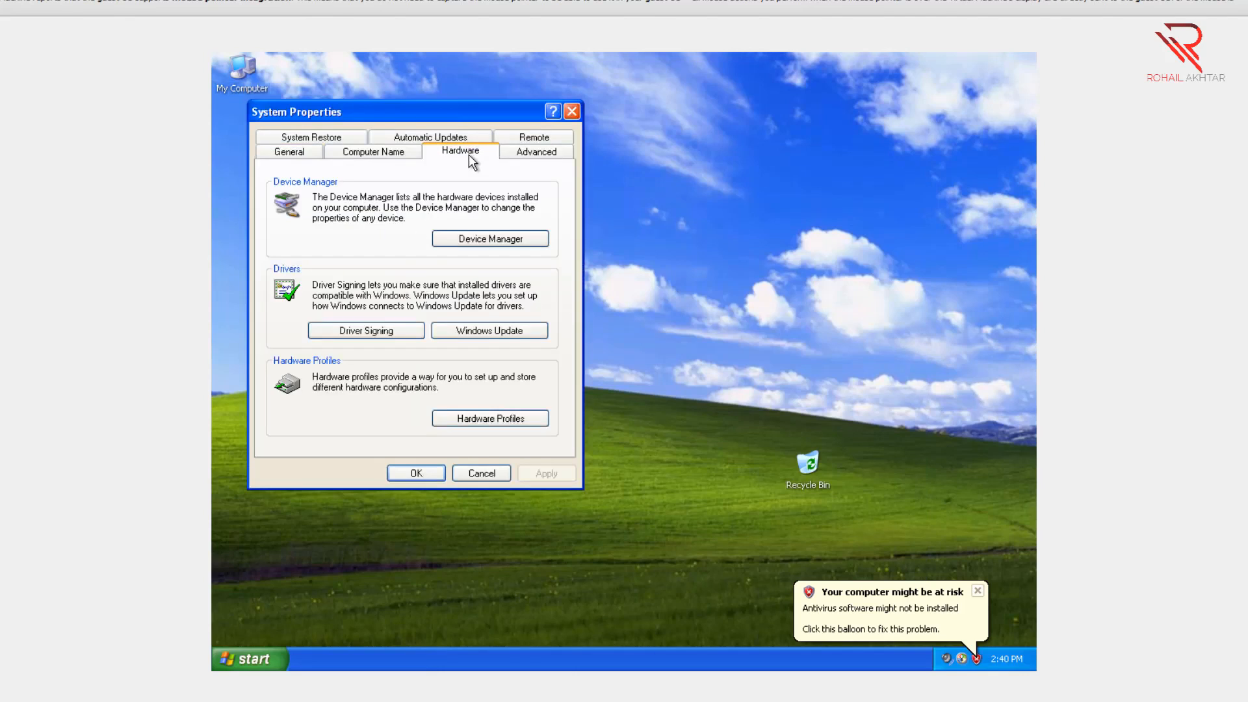
pyautogui.click(473, 244)
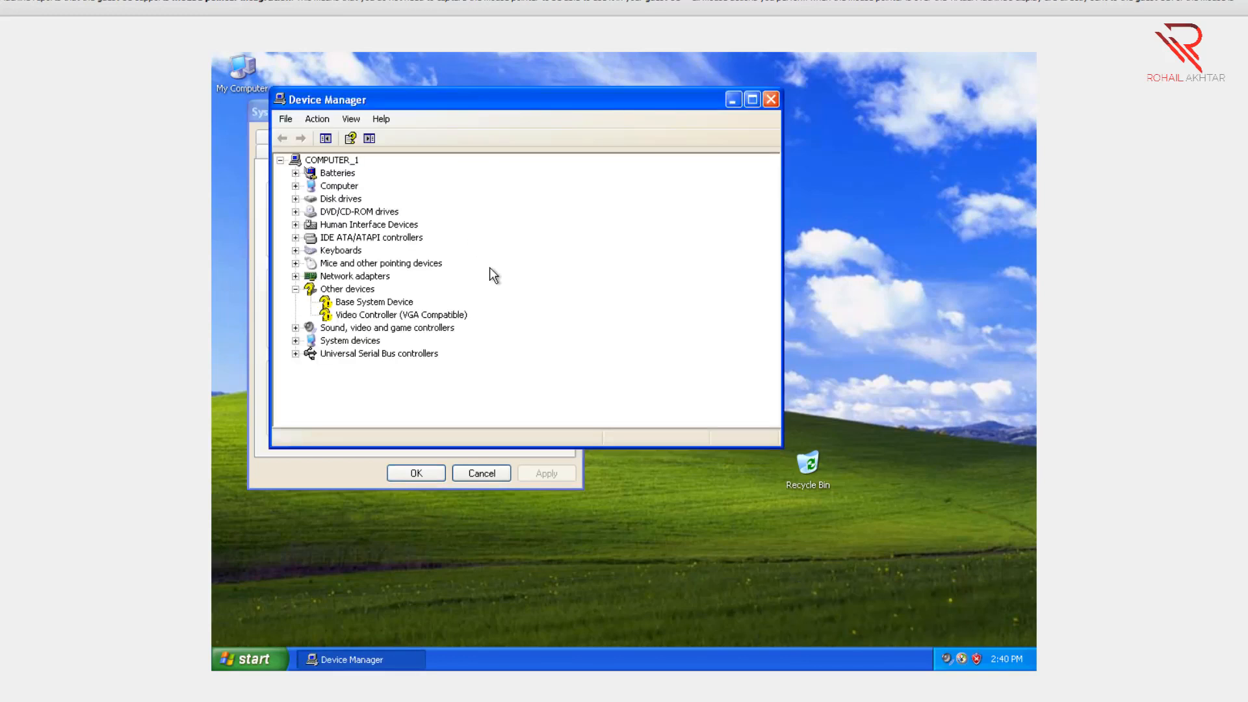
# Try to update the driver of Video Controller (VGA Compatible), allowing the Windows Update connection this time only and the automatic software search
pyautogui.click(414, 313)
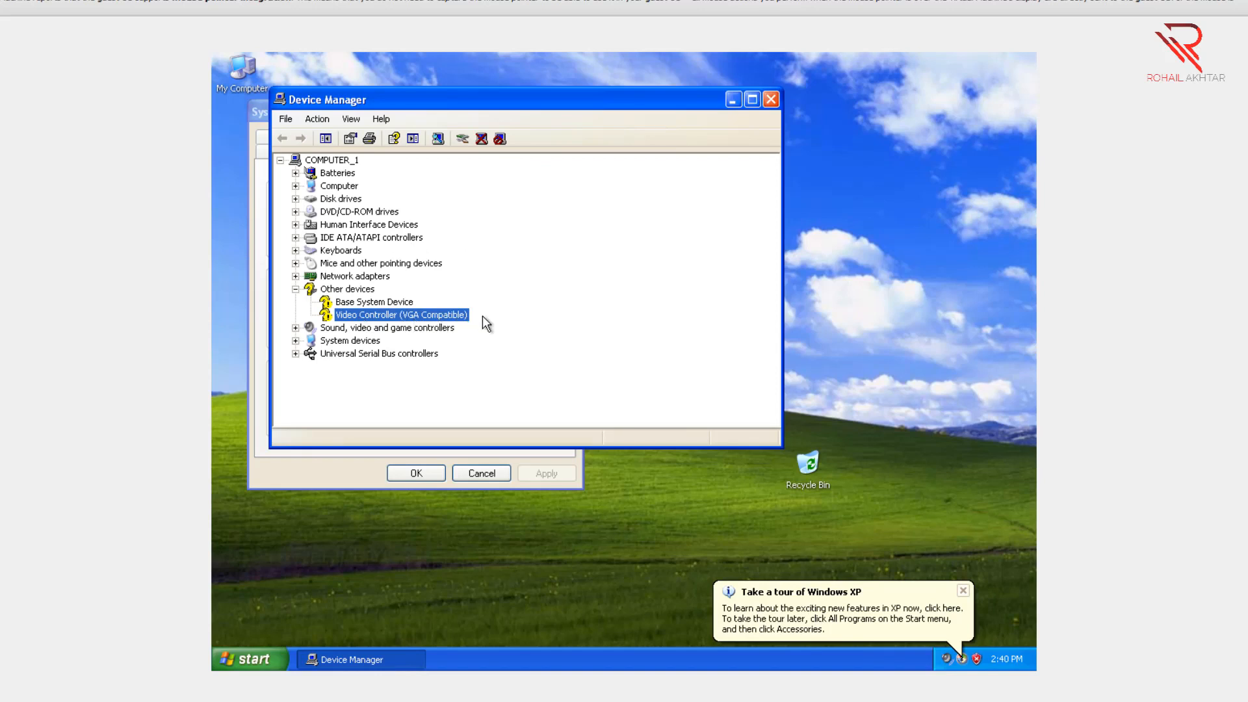
pyautogui.rightClick(454, 317)
pyautogui.click(466, 327)
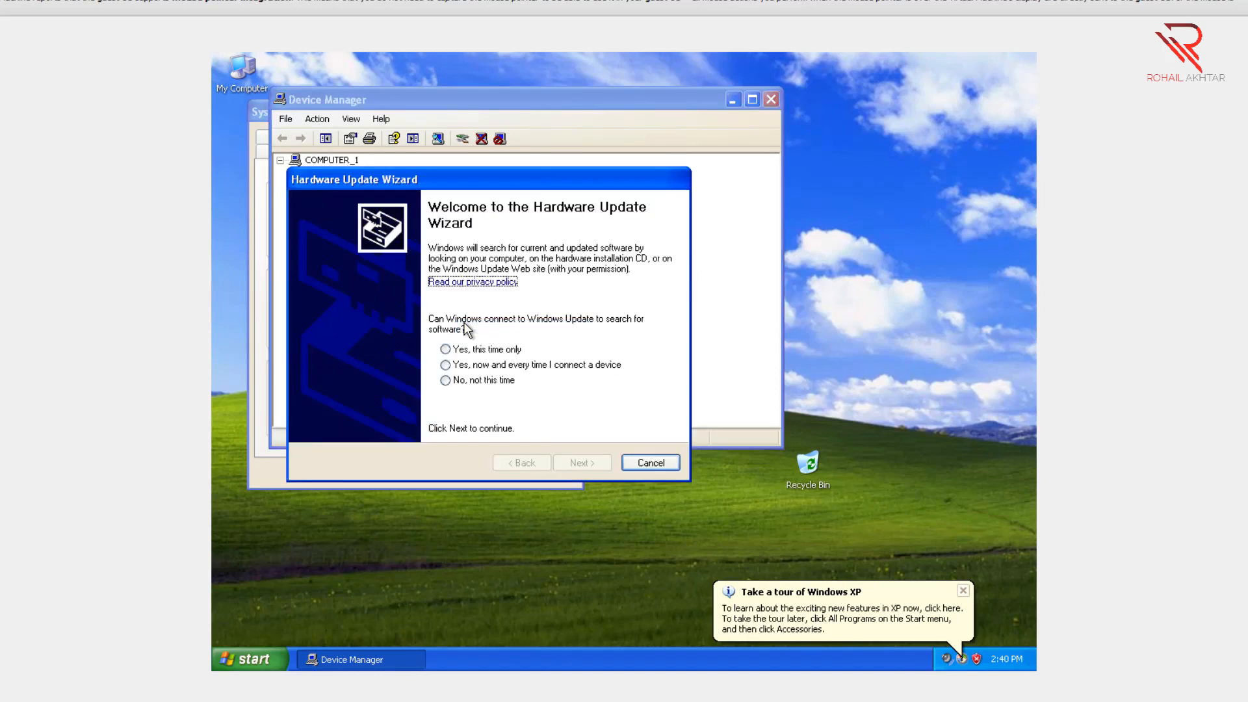
pyautogui.click(493, 355)
pyautogui.click(584, 462)
pyautogui.click(583, 463)
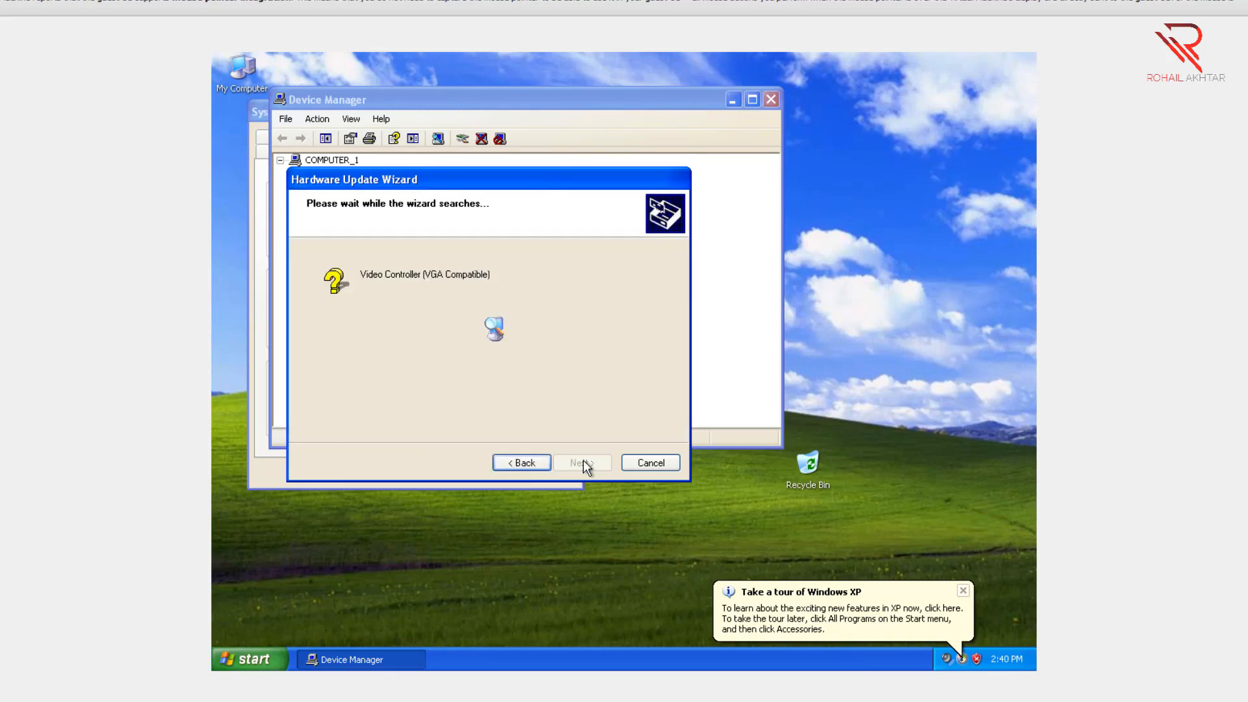
pyautogui.moveTo(520, 178); pyautogui.dragTo(711, 253)
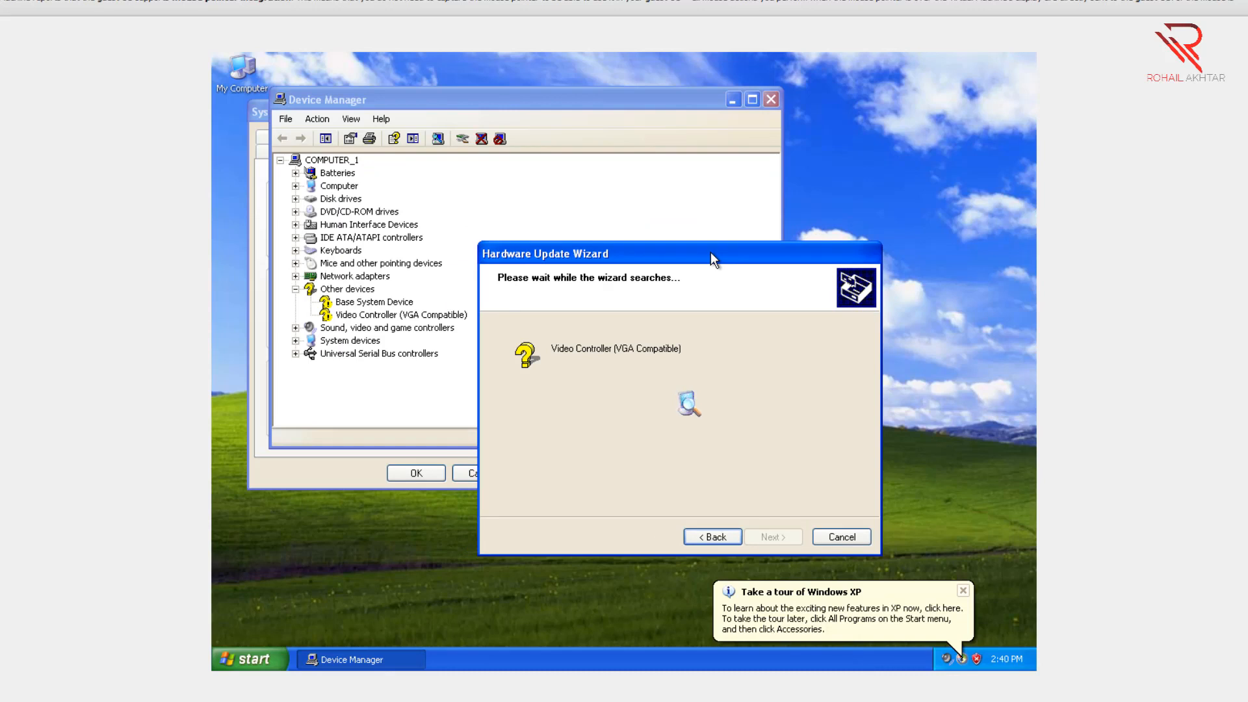
# Insert the Guest Additions CD image and start installing VirtualBox Guest Additions 5.2.18 in D:\Program Files\Oracle\VirtualBox Guest Additions
pyautogui.click(112, 0)
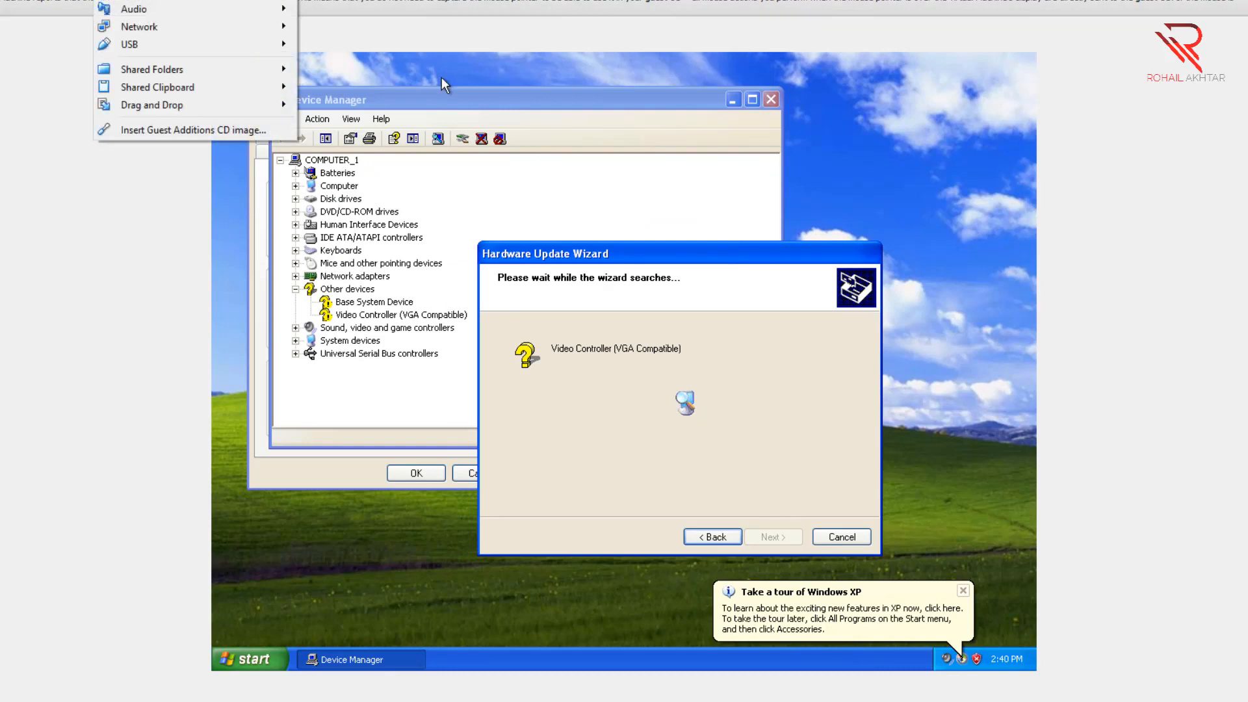
pyautogui.click(183, 129)
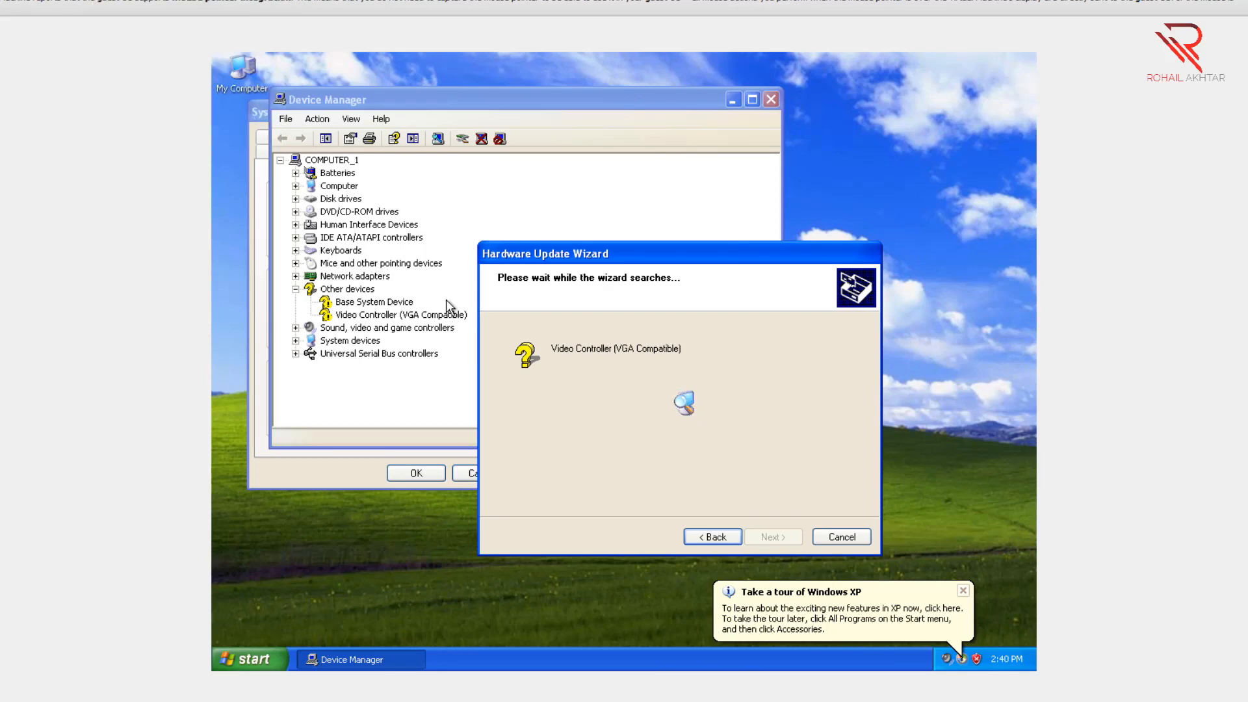
pyautogui.doubleClick(243, 85)
pyautogui.doubleClick(572, 491)
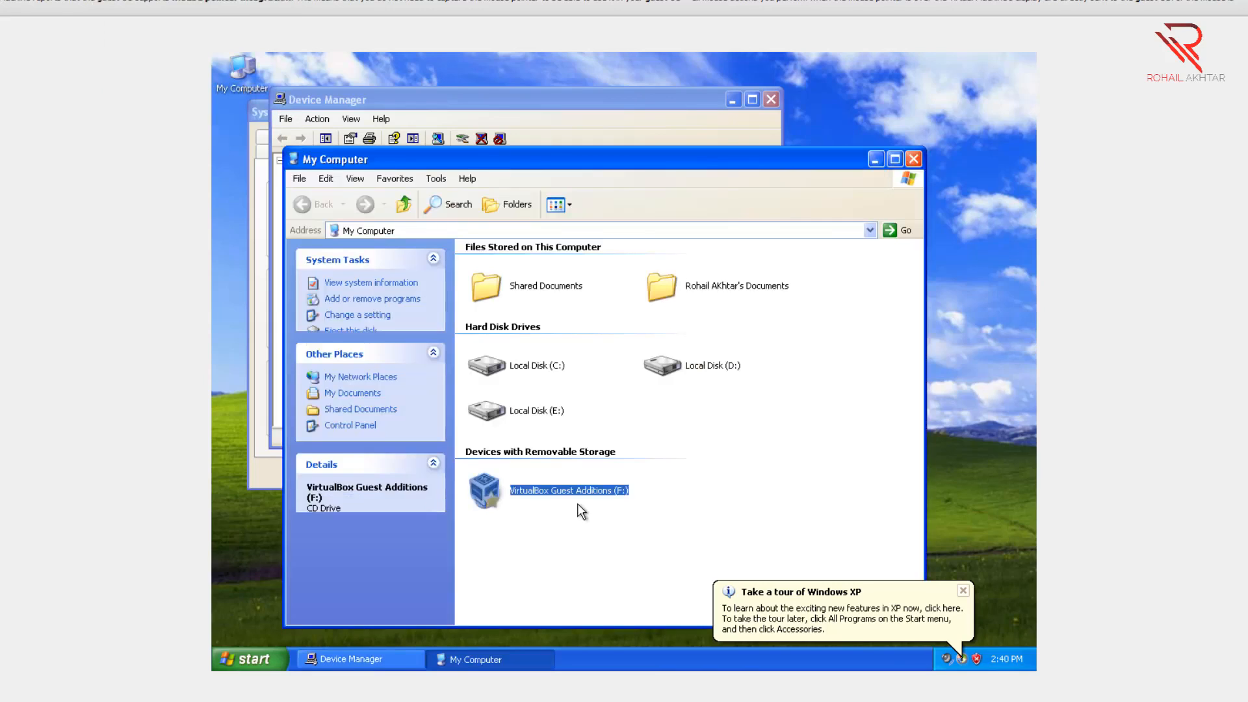
pyautogui.click(679, 485)
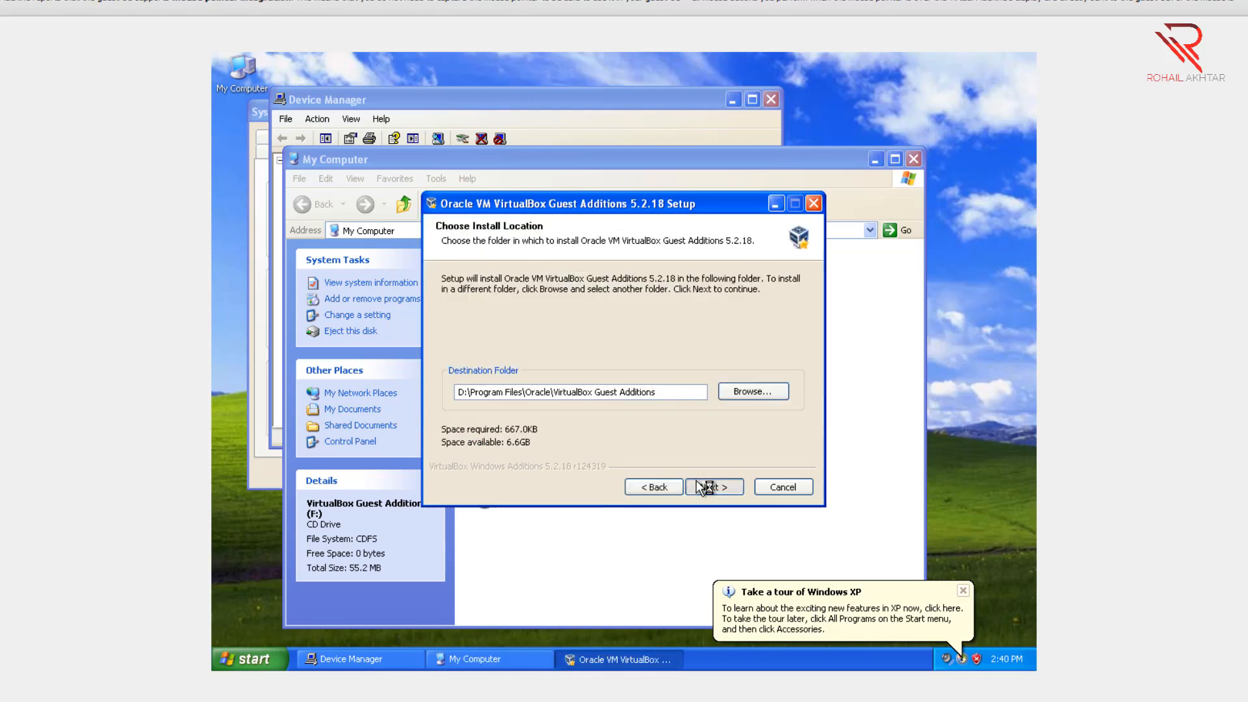
pyautogui.click(699, 487)
pyautogui.click(701, 487)
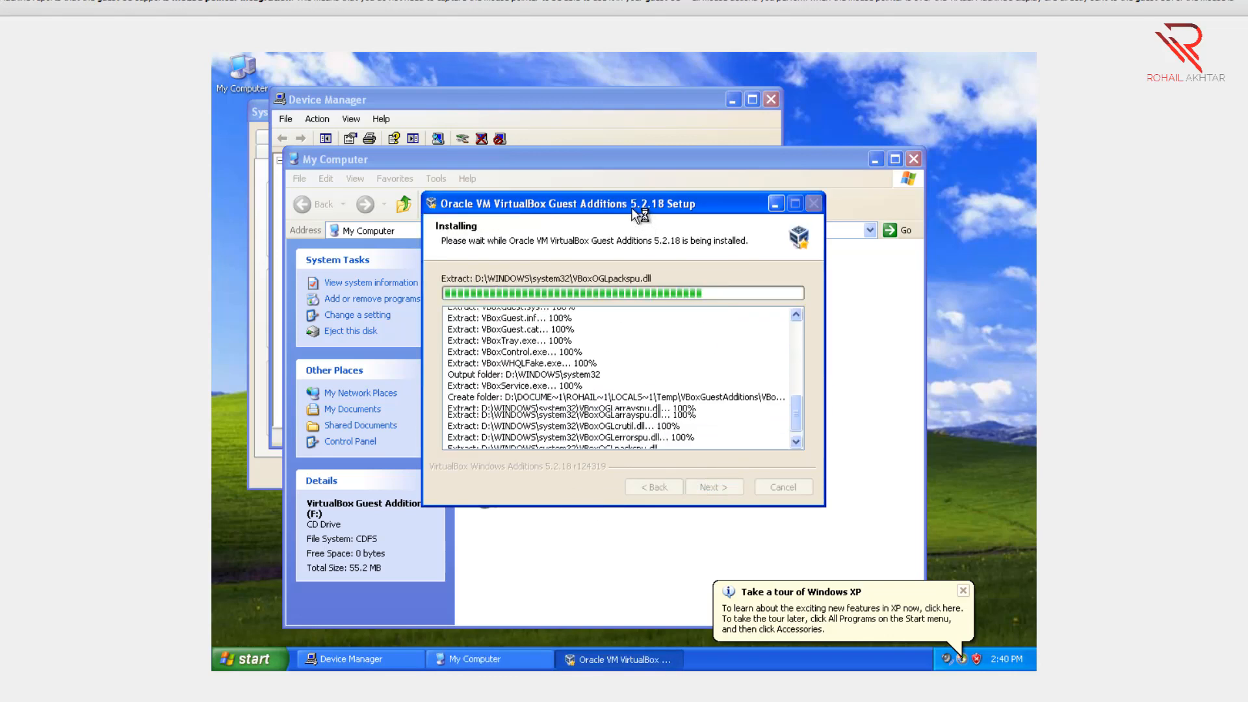
pyautogui.moveTo(639, 209); pyautogui.dragTo(815, 228)
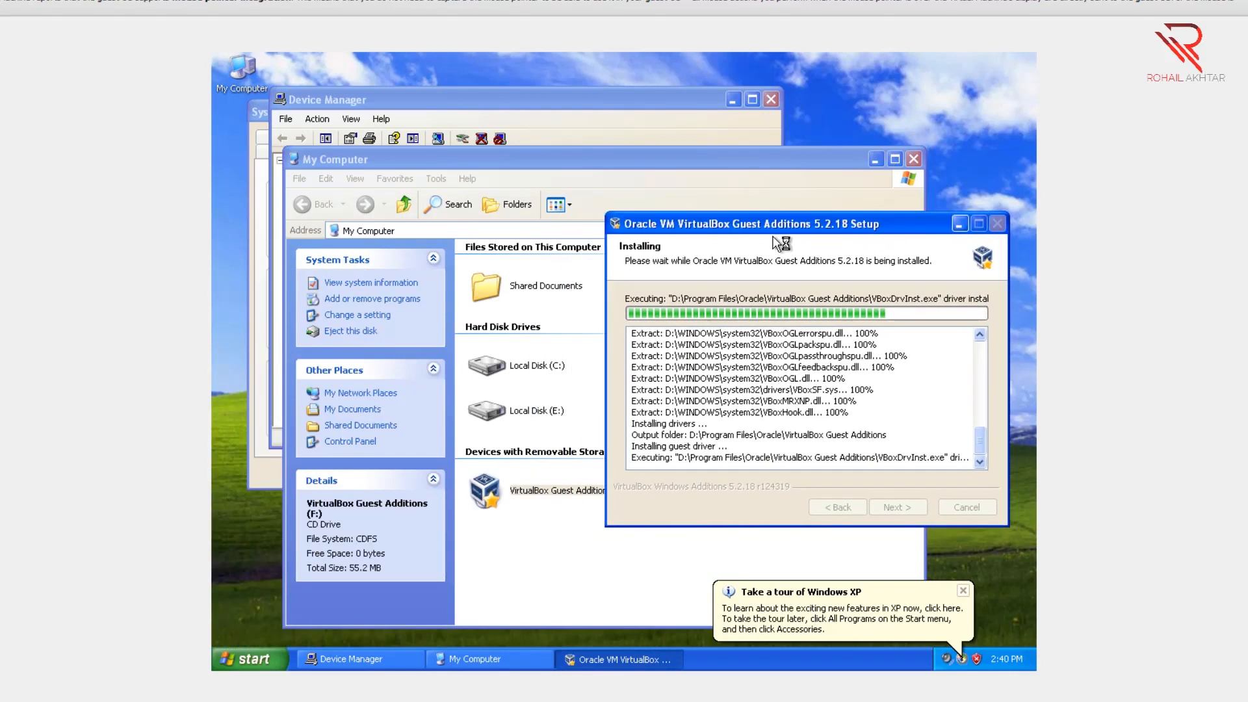
# Cancel the Hardware Update Wizard's driver search and close Device Manager
pyautogui.click(552, 116)
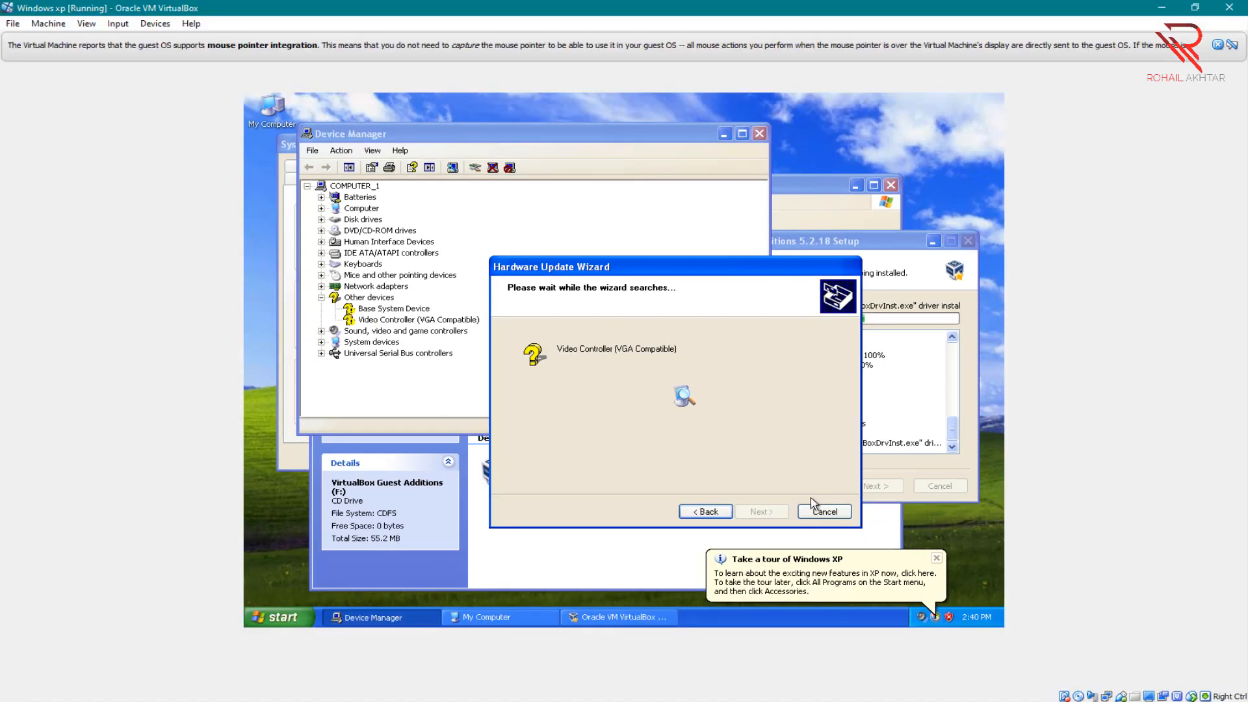
pyautogui.click(842, 537)
pyautogui.click(760, 133)
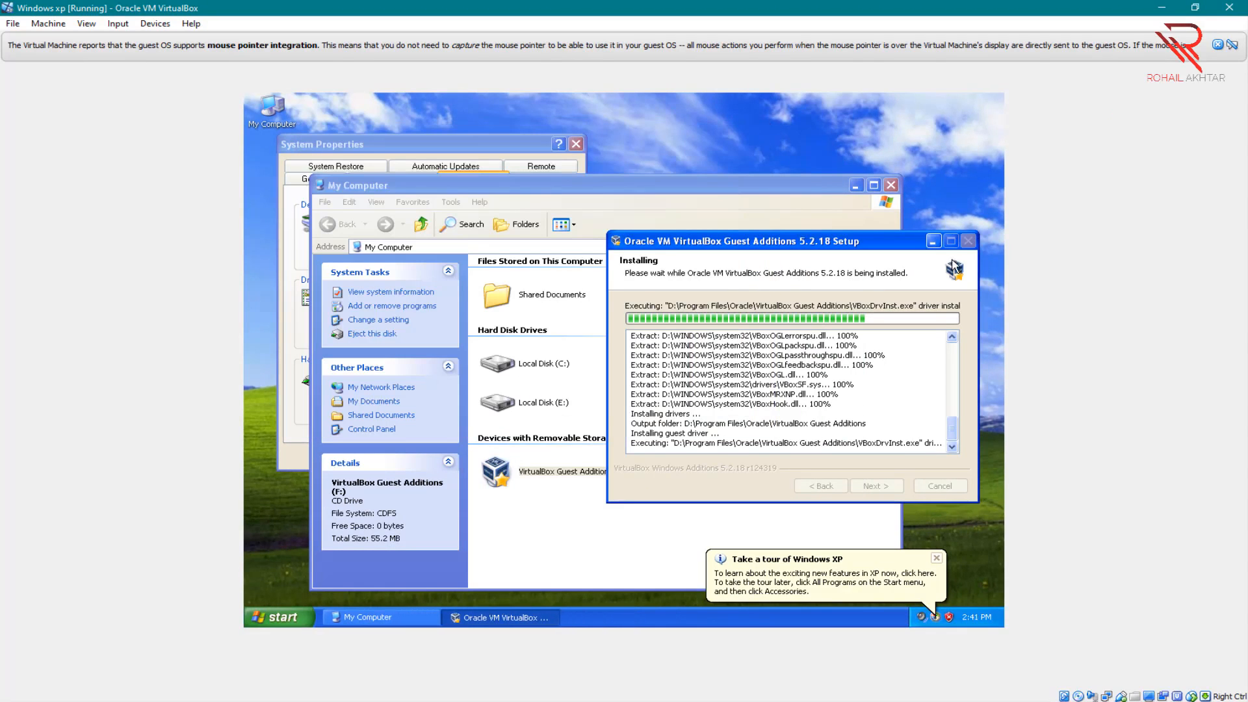
# Minimize the Guest Additions setup, close My Computer and System Properties, and dismiss the Windows XP Tour
pyautogui.click(933, 241)
pyautogui.click(892, 186)
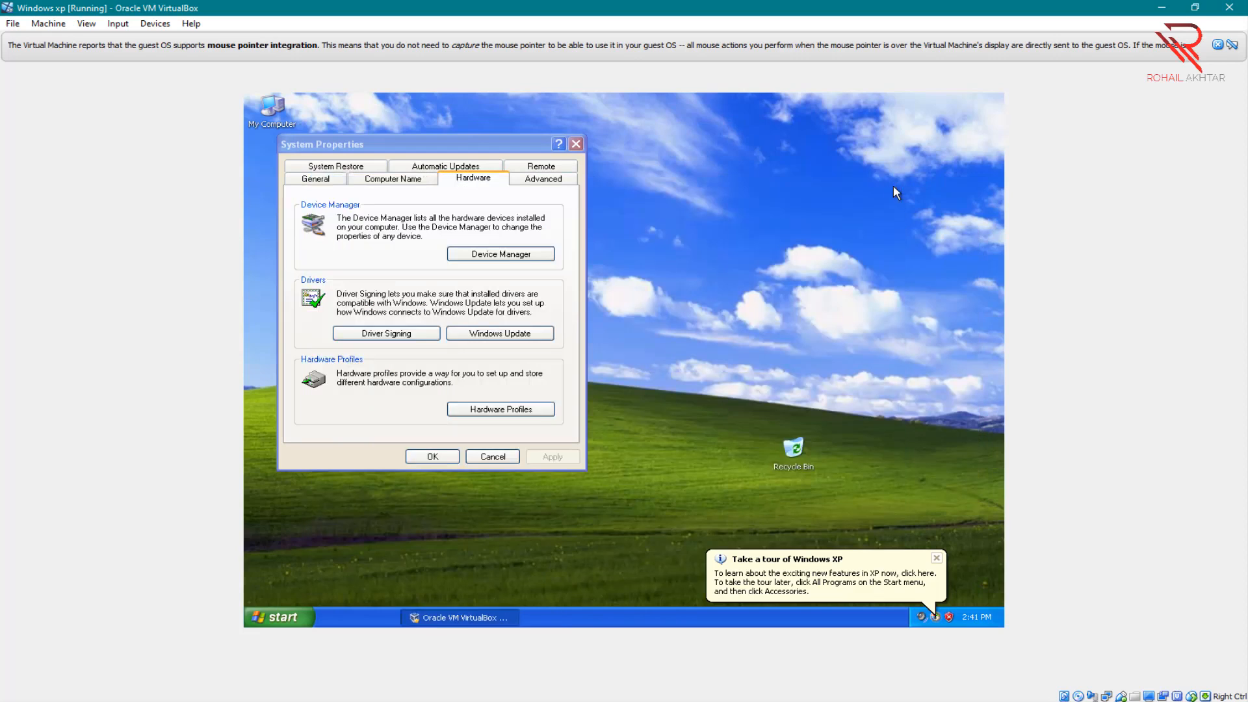
pyautogui.click(576, 144)
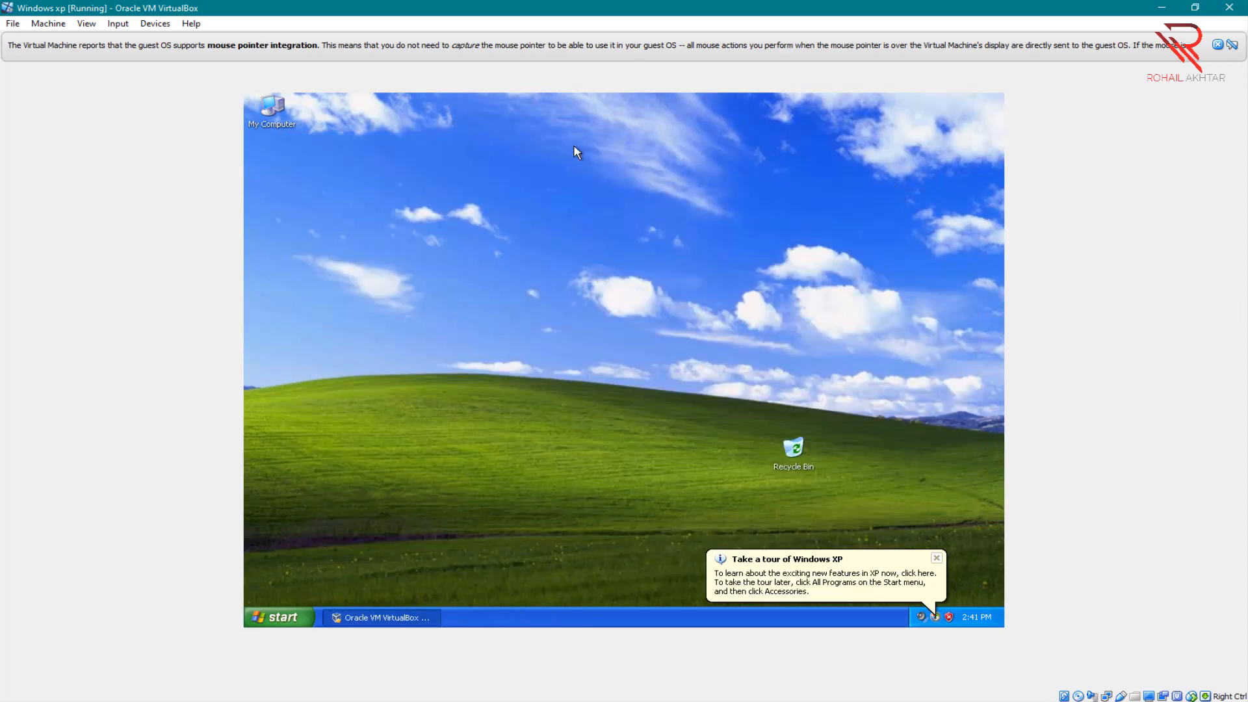
pyautogui.click(938, 564)
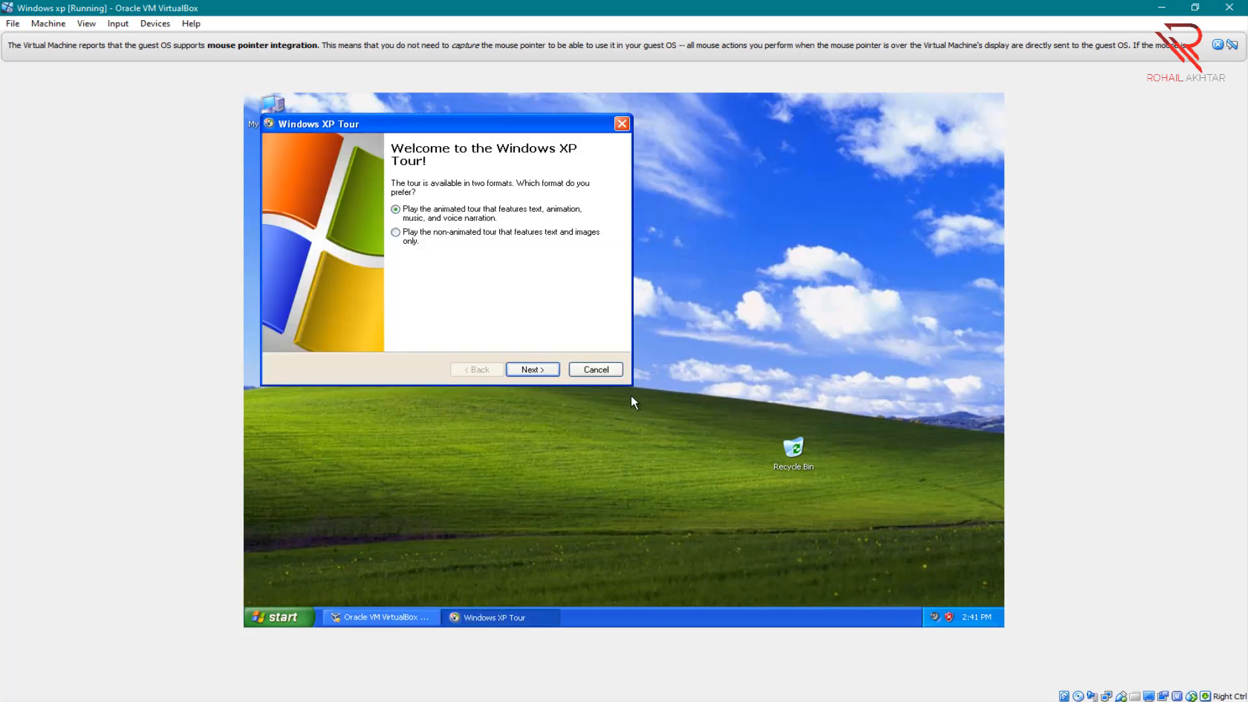
pyautogui.click(597, 368)
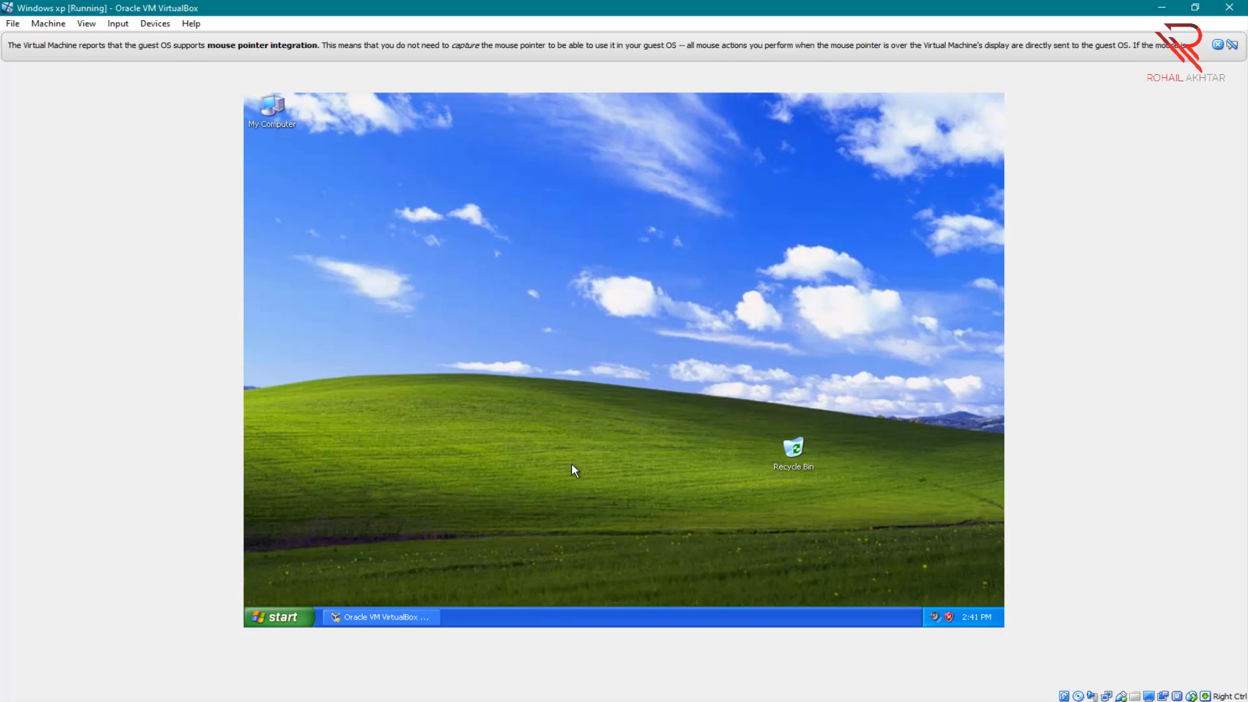